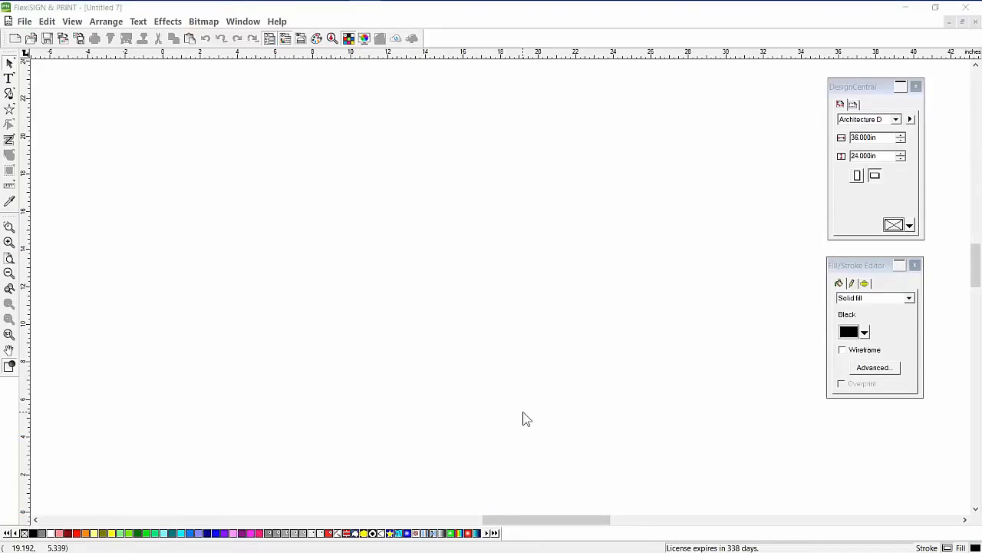
Step: Open the grayscale spear logo bitmap (1fsu-spear-logo-clipart-1grayscale), select it and show its pixel size and resolution properties
left_click(31, 38)
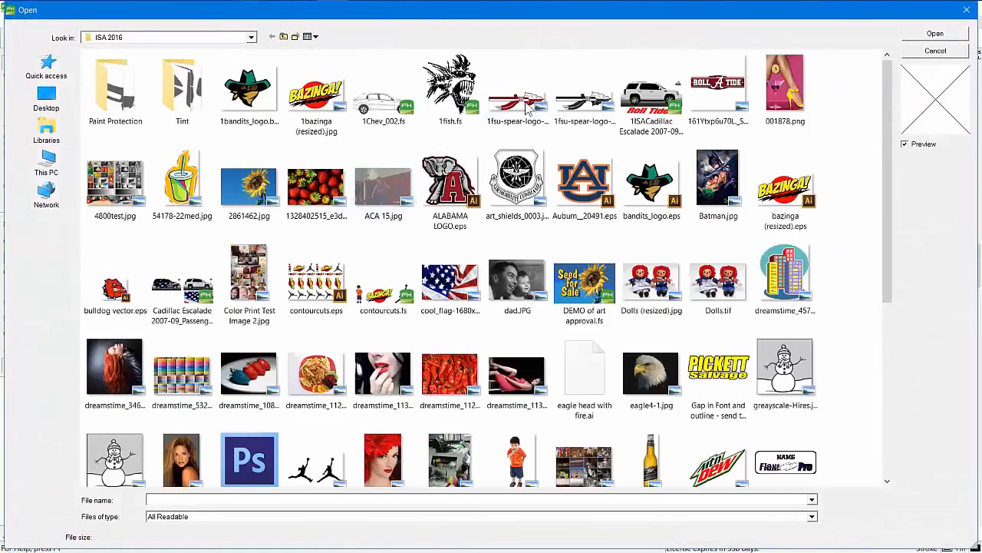
double_click(585, 103)
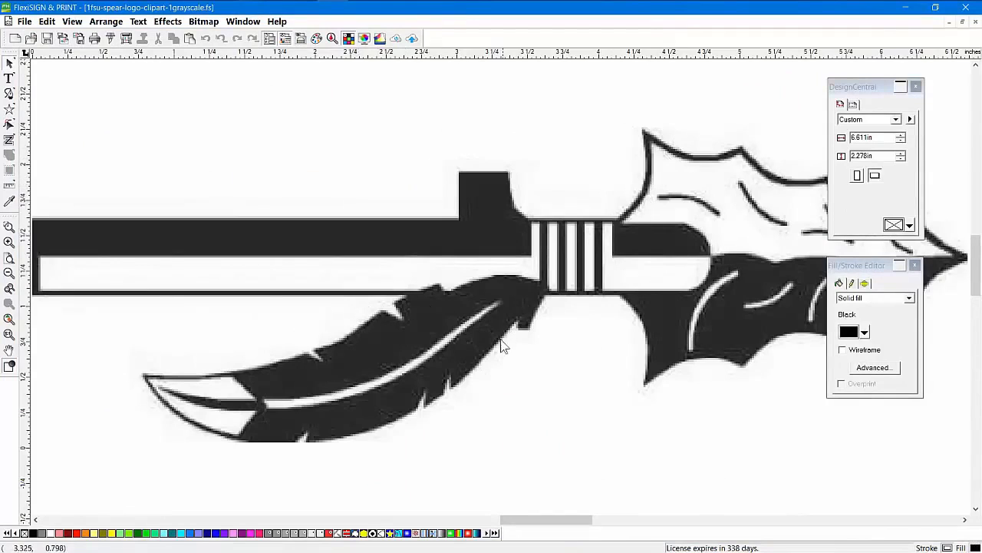
left_click(705, 220)
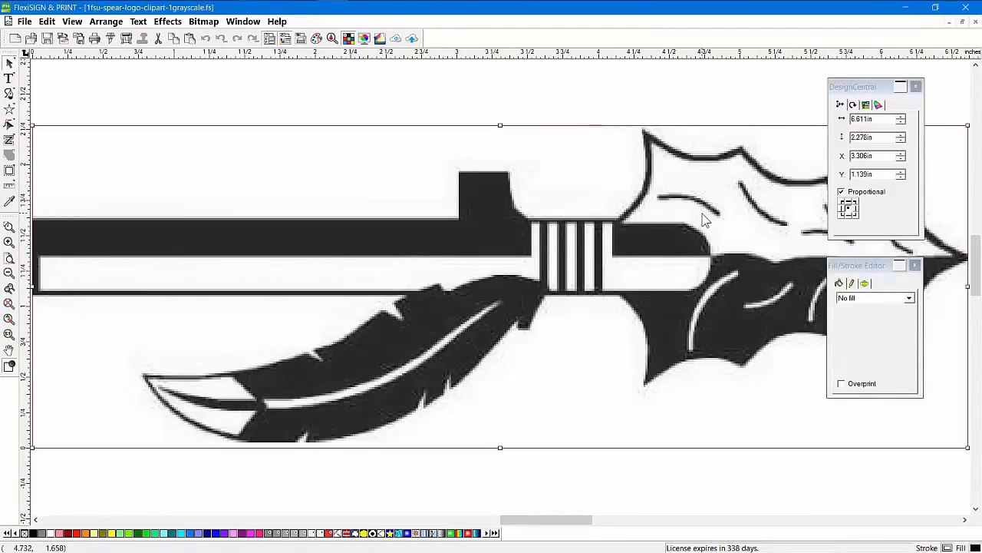
left_click(866, 106)
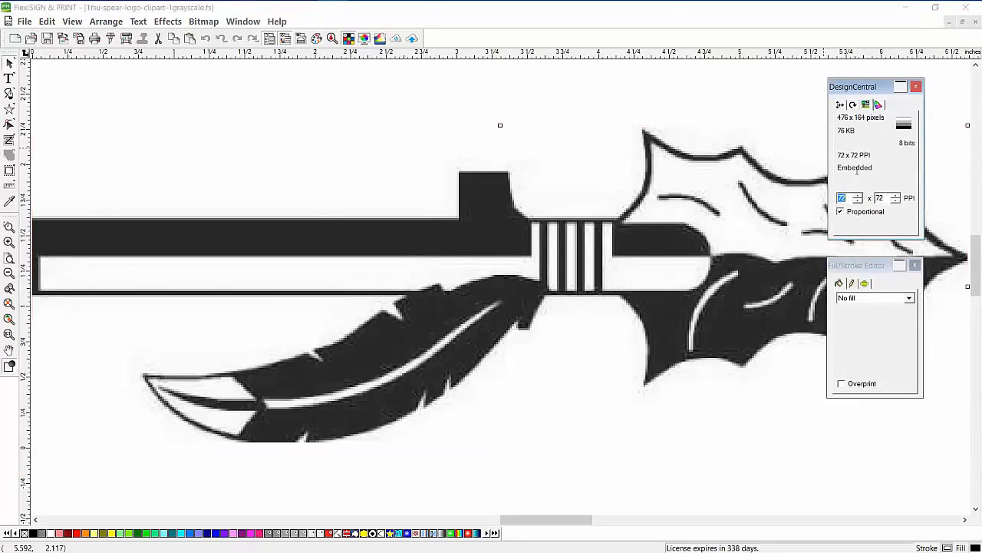
Step: Close the Fill/Stroke Editor and move the spear bitmap slightly lower in the drawing area
left_click_drag(858, 92, 868, 82)
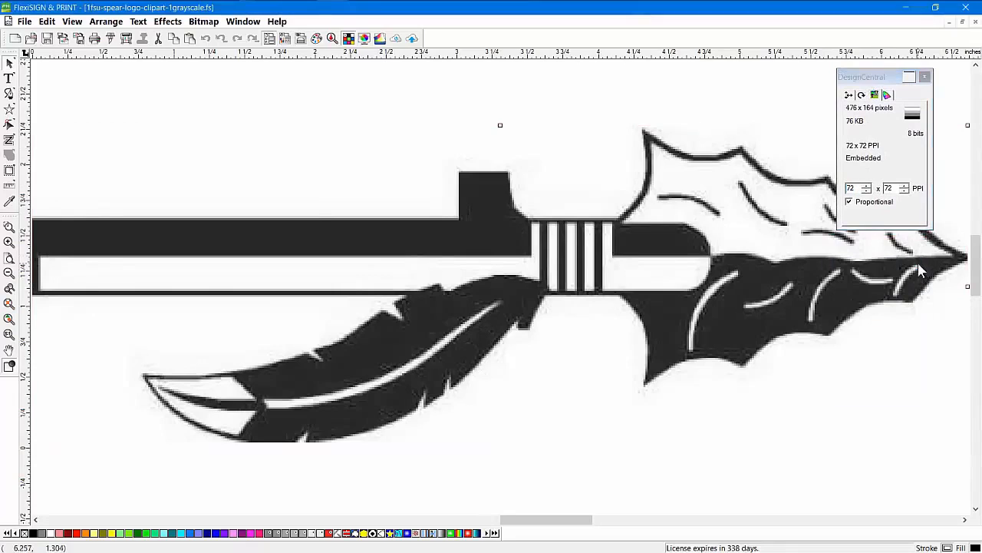
left_click(915, 265)
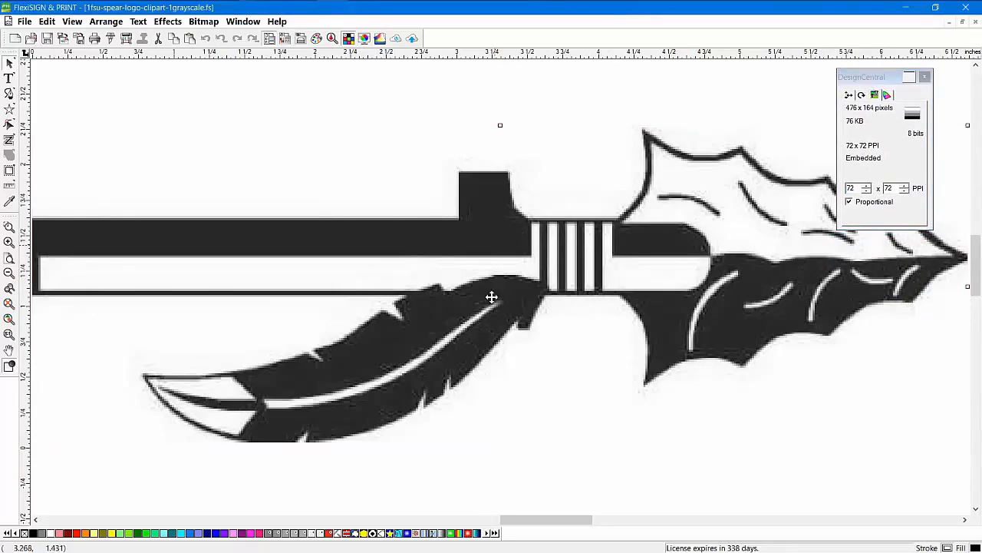
left_click(13, 285)
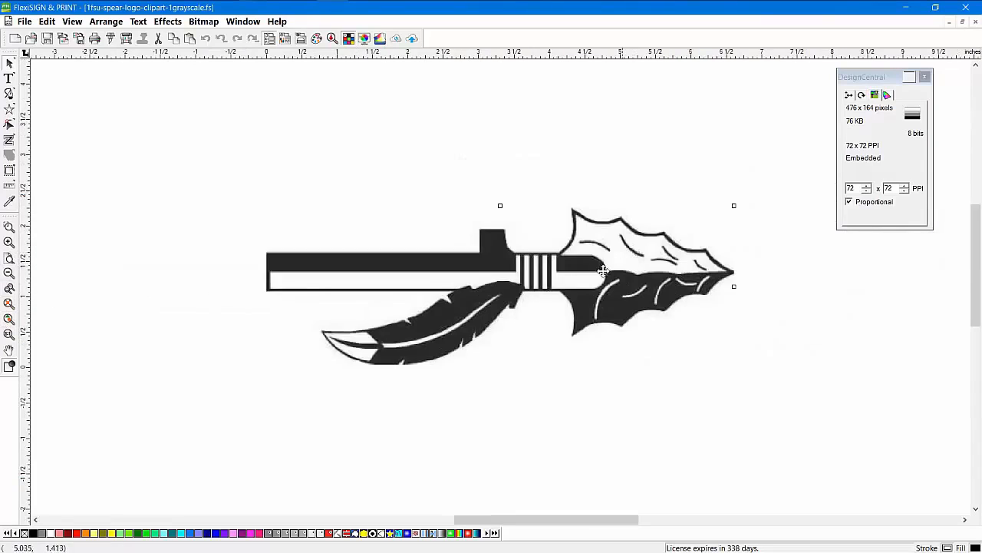
left_click_drag(519, 272, 519, 324)
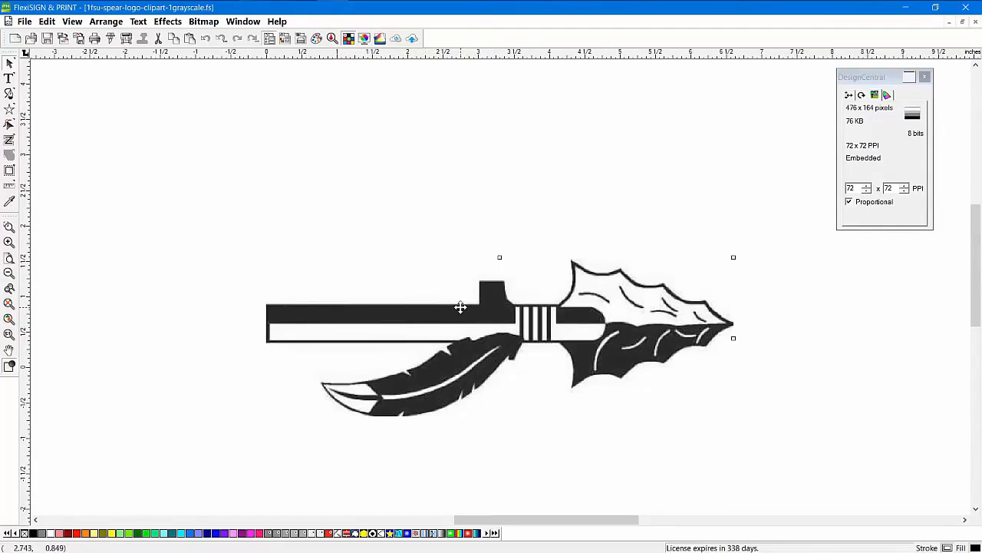
Step: Autotrace the whole spear bitmap with noise reduction None, corners Normal, resolution Full and tolerance 50%, and move the bitmap above the trace
left_click(205, 21)
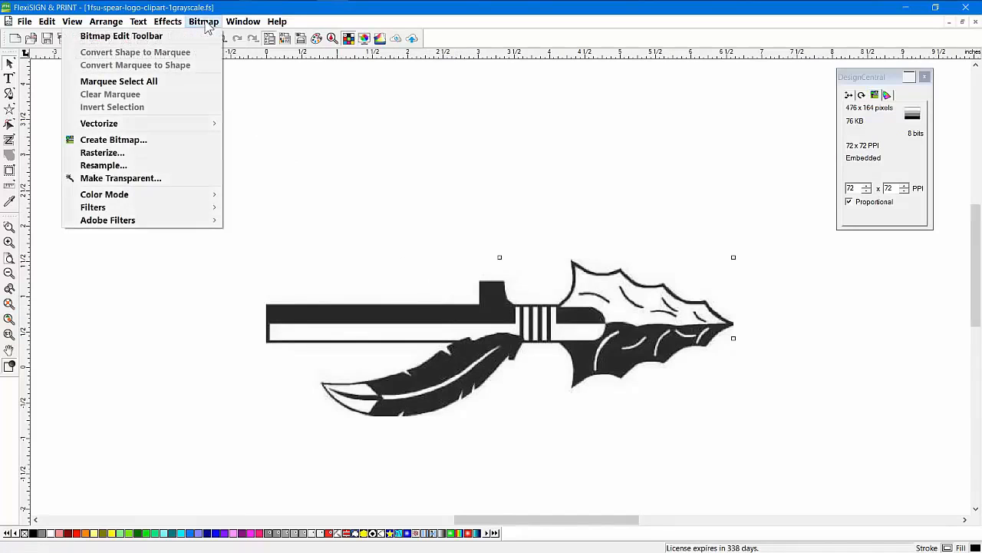
mouse_move(196, 128)
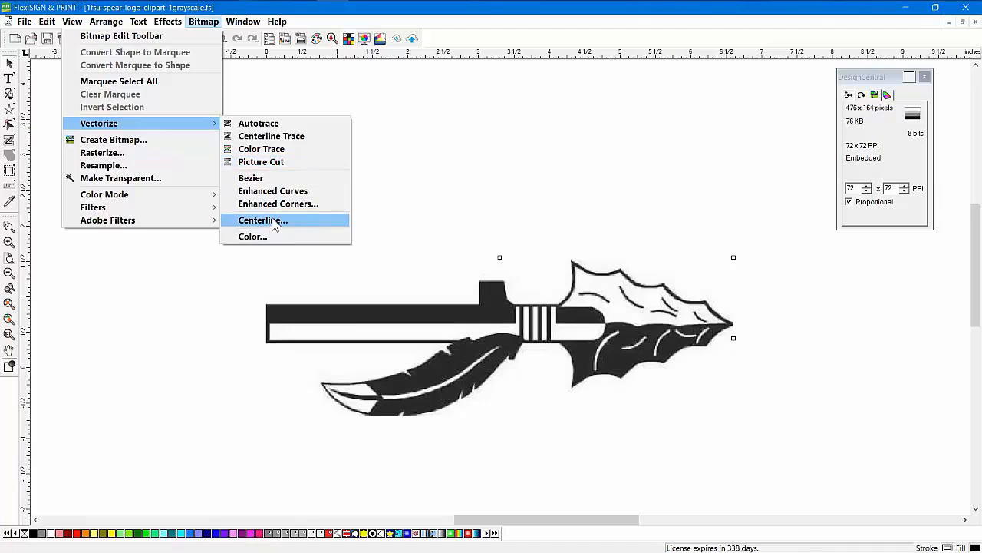
left_click(263, 127)
left_click_drag(874, 77, 710, 97)
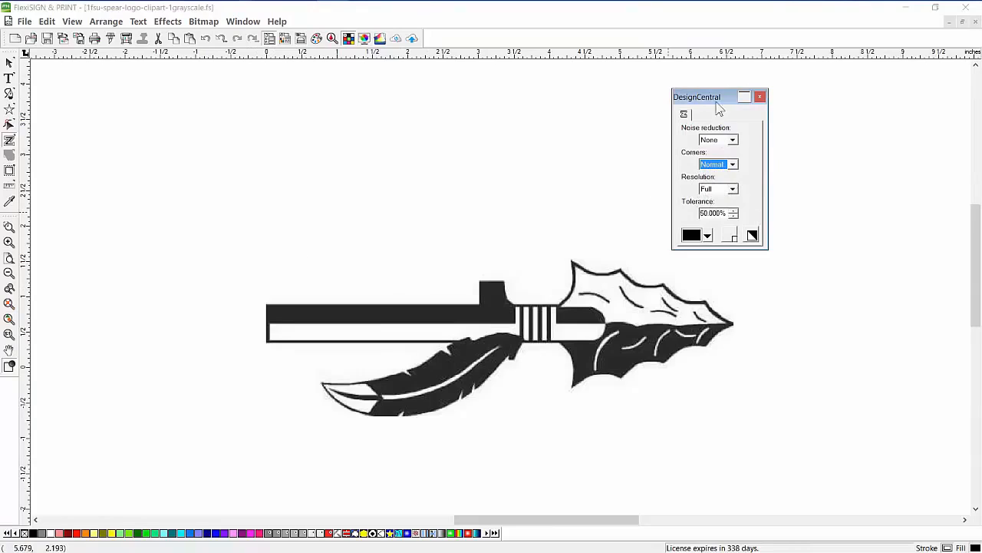
left_click_drag(713, 103, 789, 105)
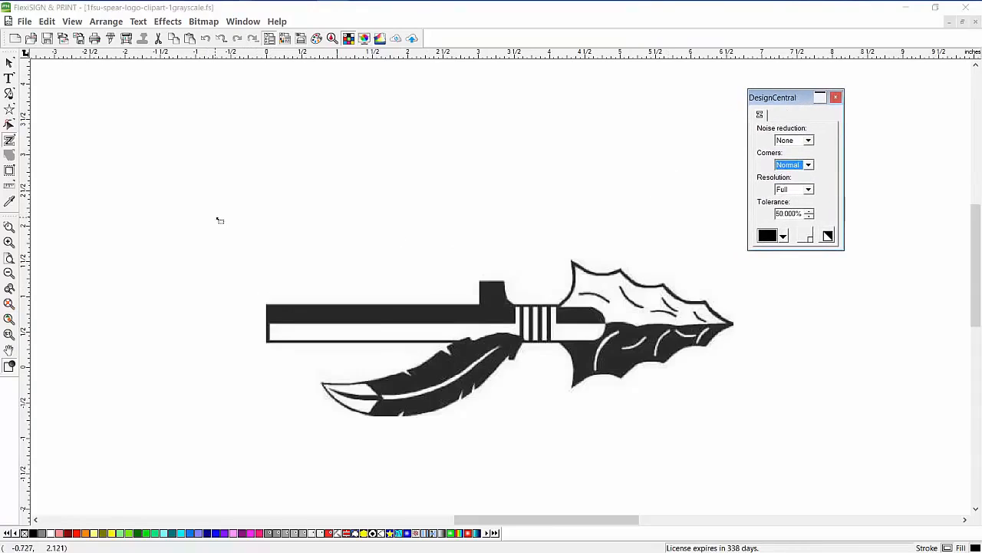
mouse_move(236, 203)
left_mouse_down()
mouse_move(634, 389)
mouse_move(747, 457)
left_mouse_up()
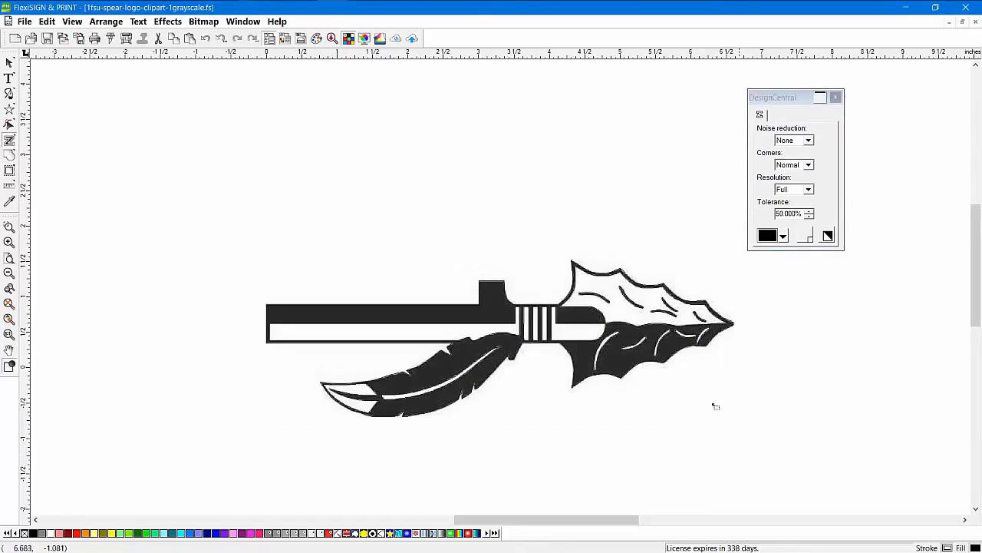
left_click(9, 62)
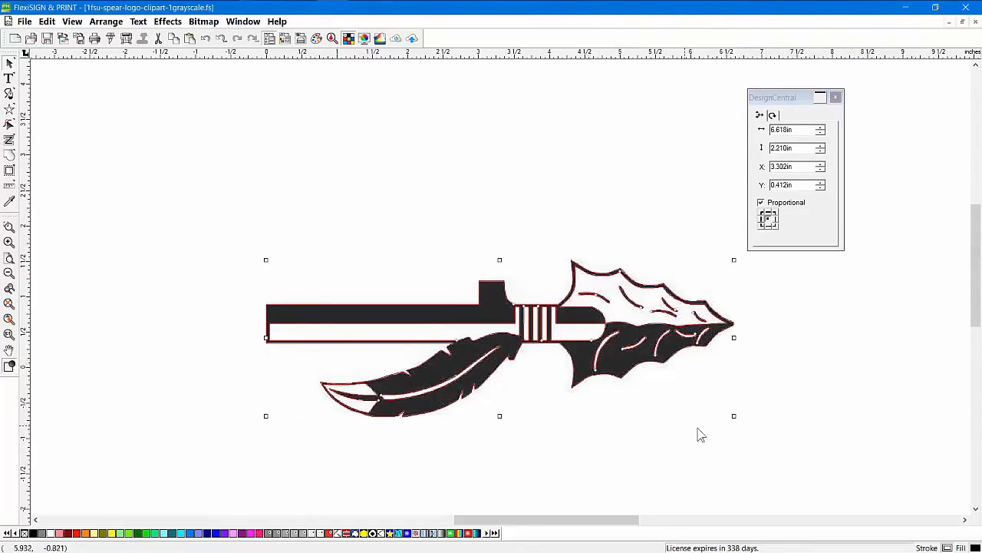
left_click_drag(682, 395, 678, 207)
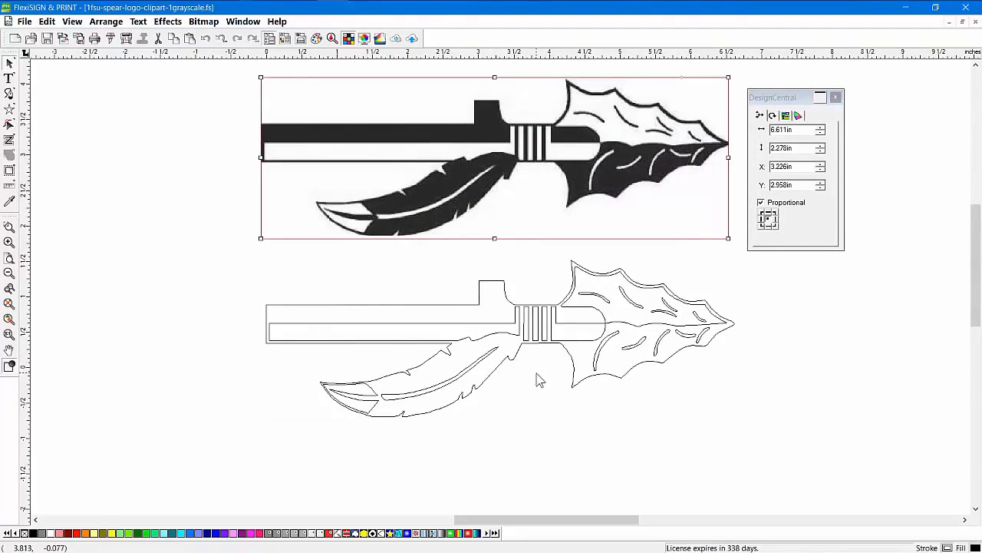
Step: Examine the autotraced outline's binding stripes and corners up close and compare them with the original bitmap
left_click(9, 227)
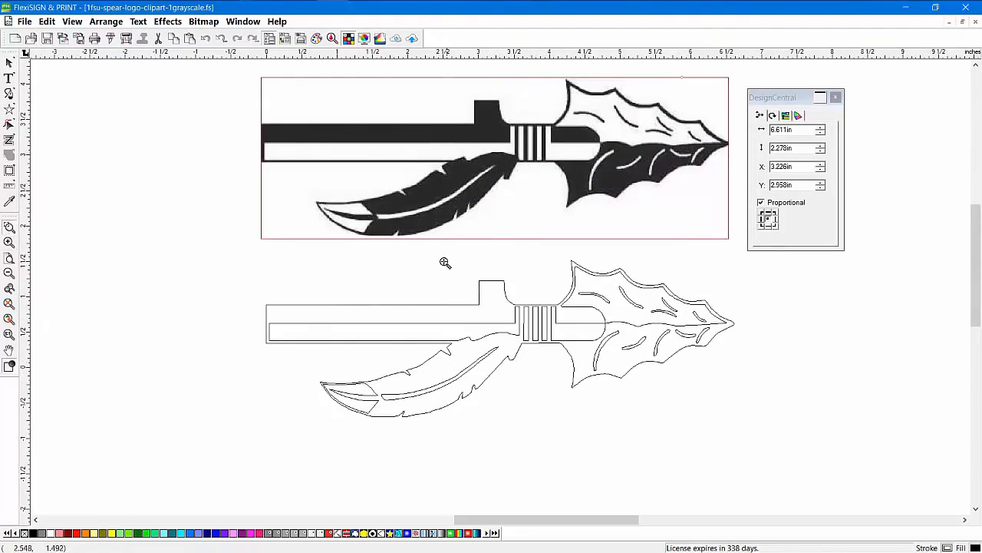
left_click_drag(445, 262, 589, 392)
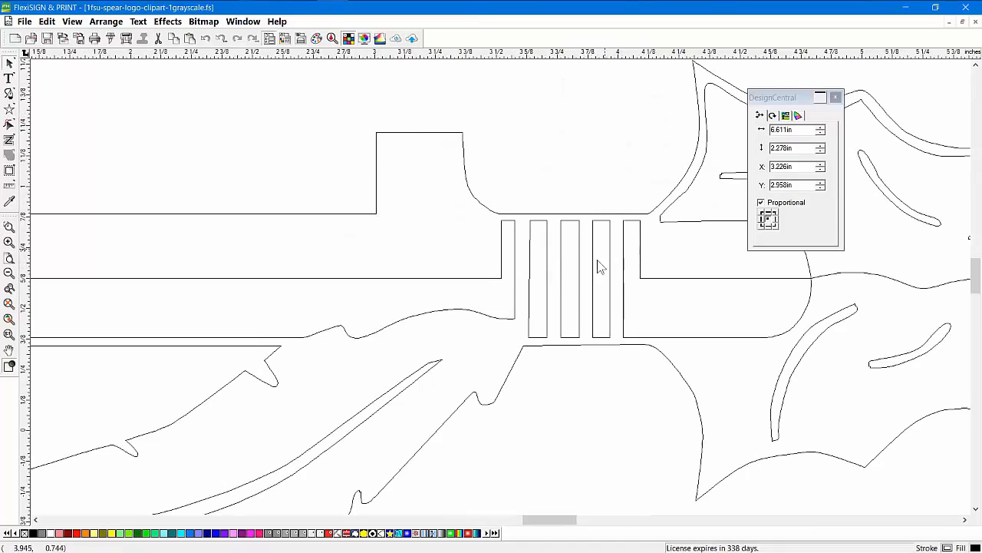
scroll(548, 213, "up", 5)
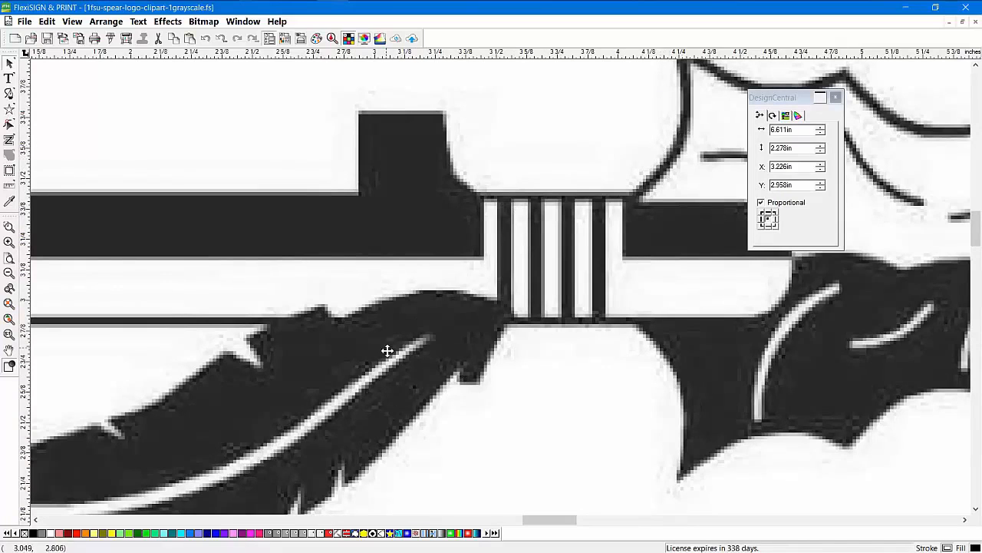
scroll(497, 341, "down", 3)
scroll(500, 337, "down", 6)
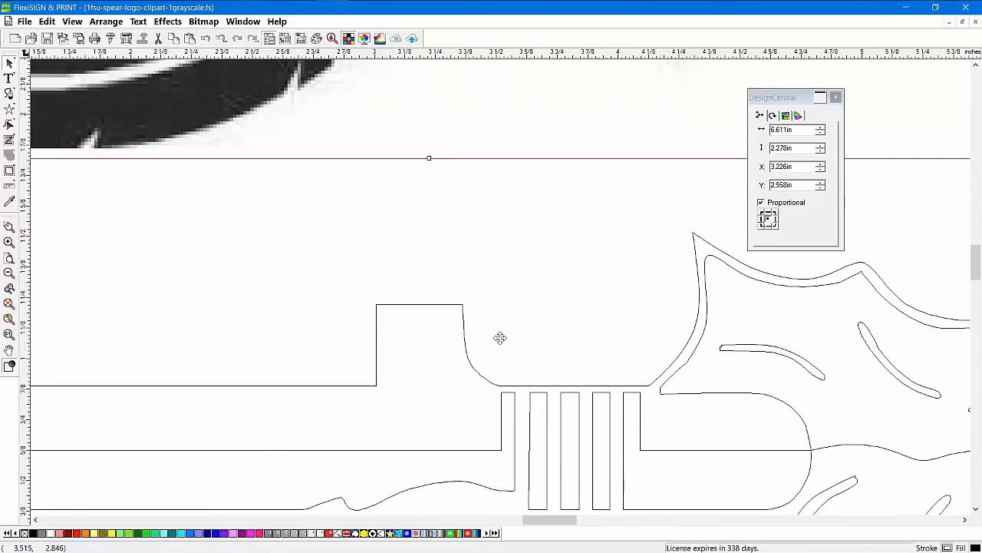
left_click(9, 318)
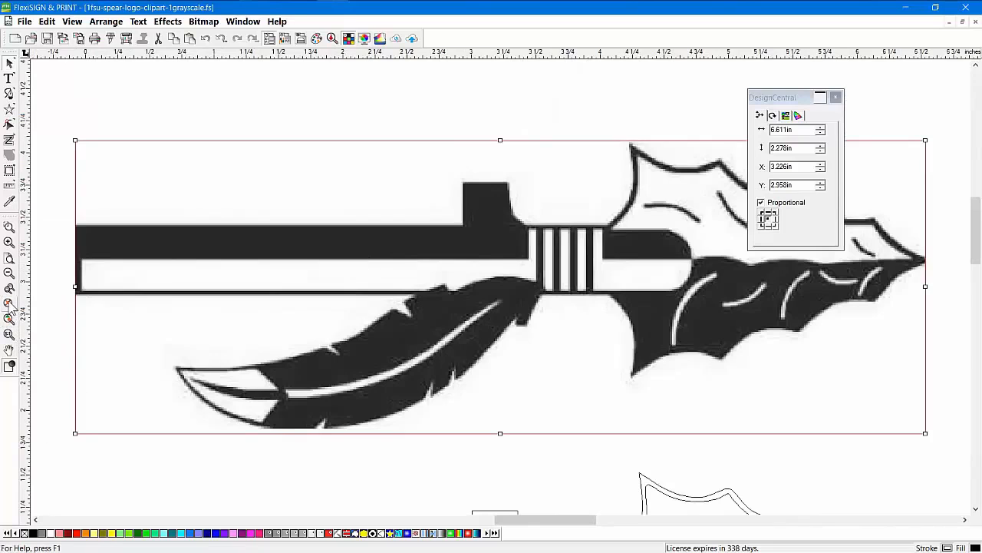
left_click(9, 333)
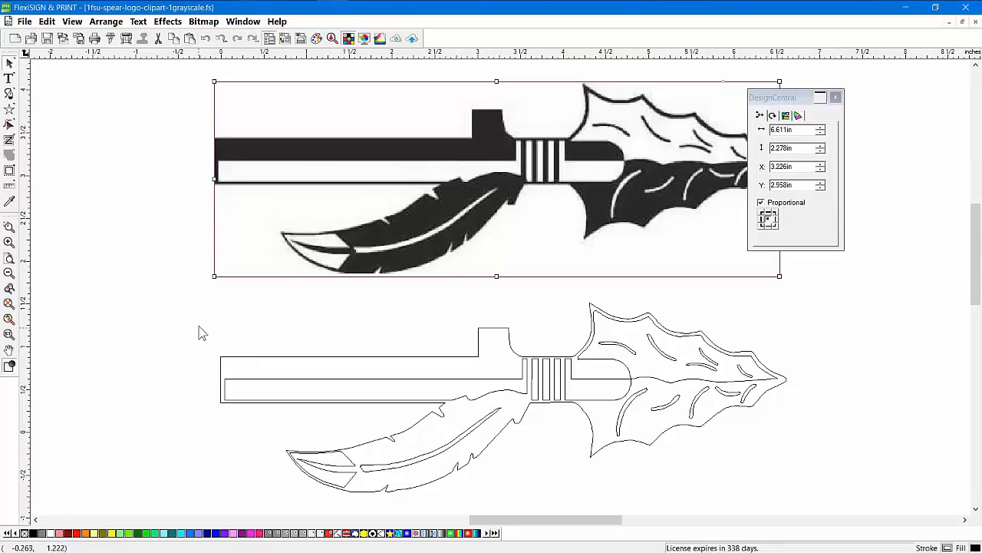
Step: Delete the autotraced outline and move the bitmap back down into its place
left_click_drag(200, 310, 844, 504)
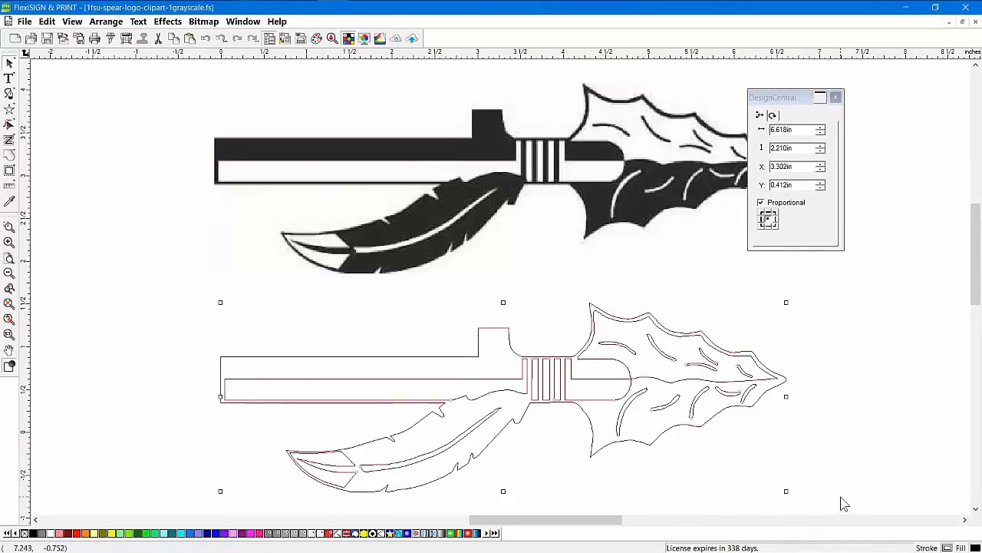
key("Delete")
left_click_drag(624, 143, 618, 343)
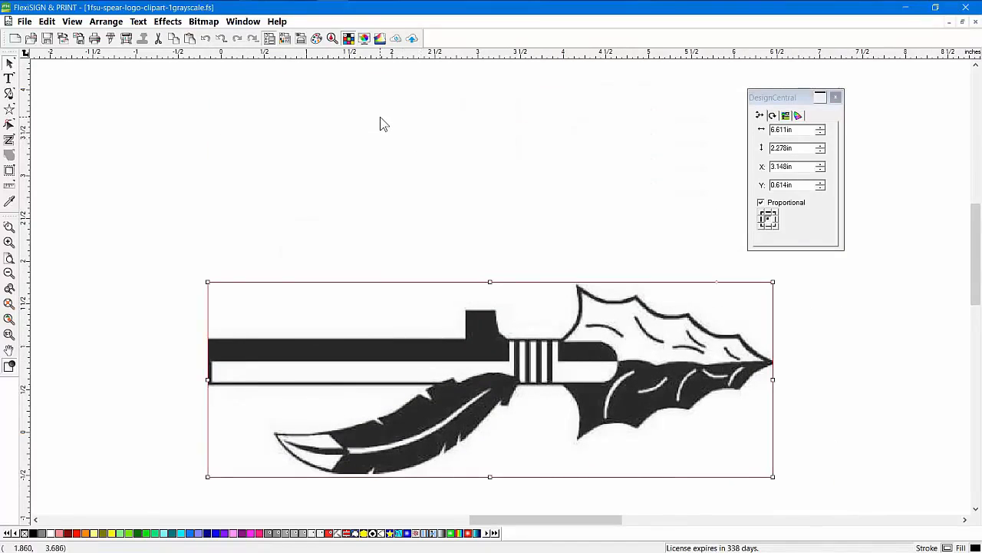
Step: Vectorize the spear bitmap with Enhanced Corners at tolerance 0.5, noise suppression 50% and corner detection 50%
left_click(203, 23)
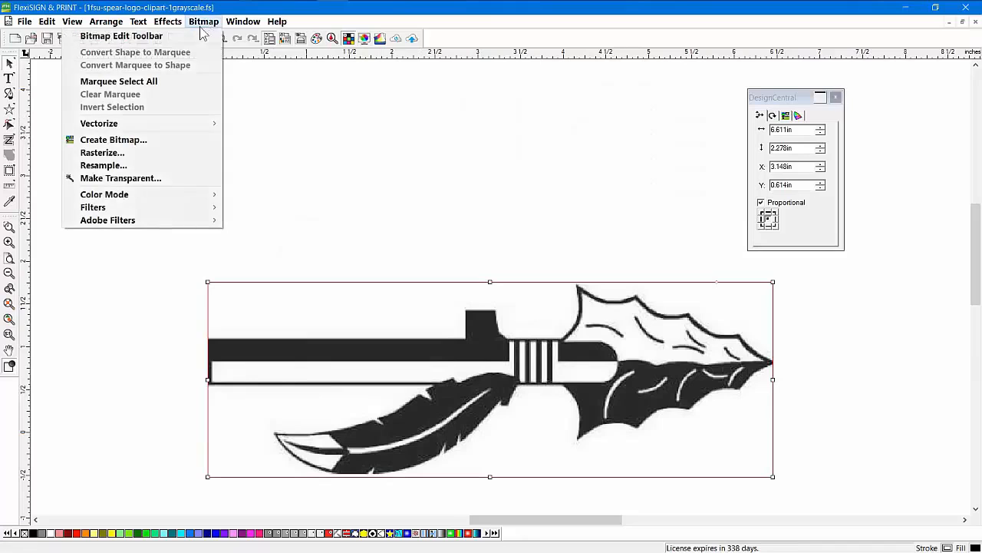
mouse_move(194, 127)
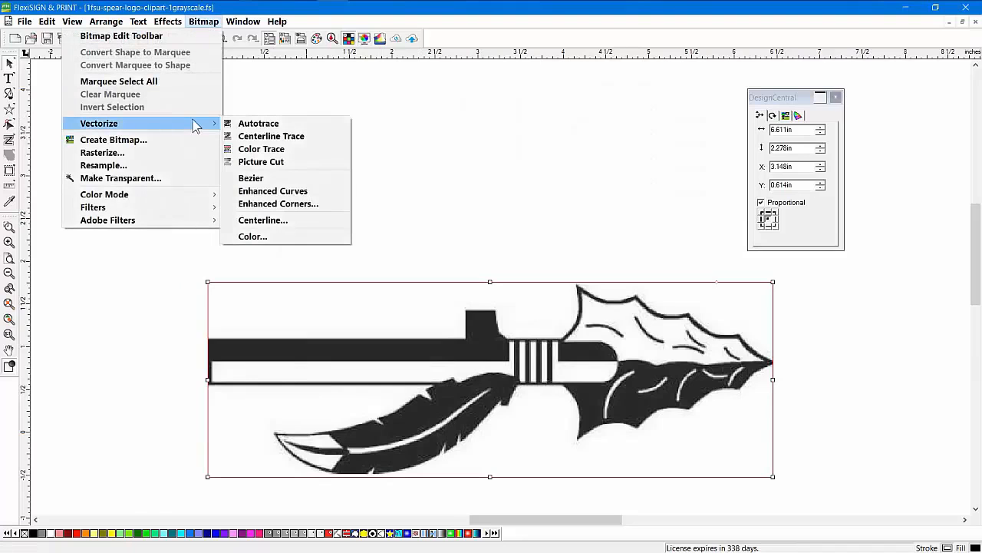
left_click(277, 205)
left_click_drag(463, 221, 439, 113)
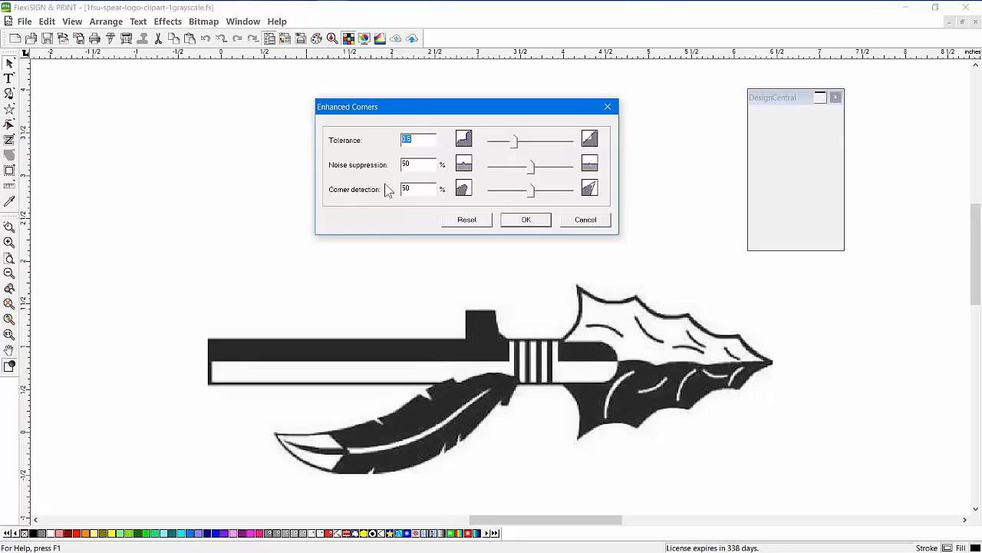
left_click(527, 220)
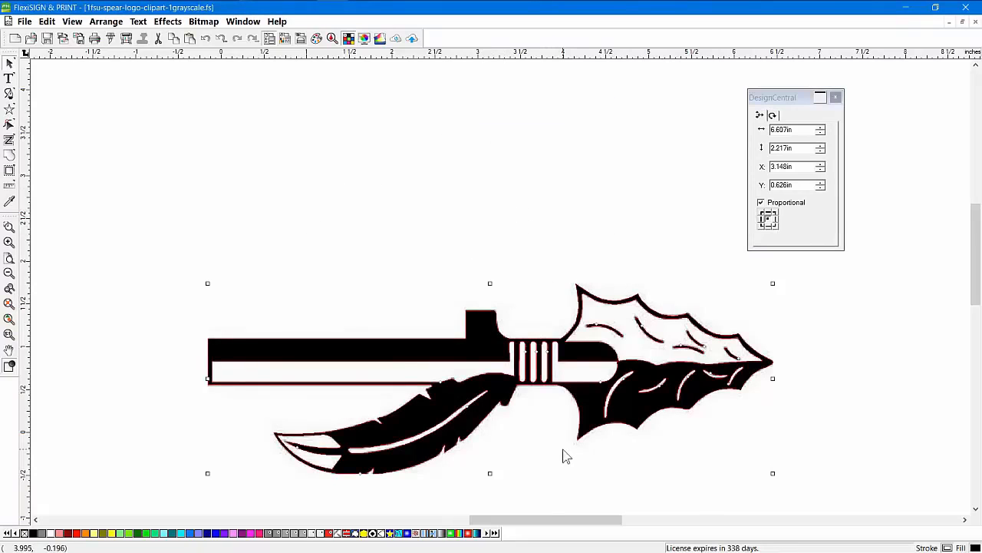
Step: Move the bitmap above the Enhanced Corners trace and switch the display to outlines without fill
left_click(885, 433)
mouse_move(701, 433)
left_mouse_down()
mouse_move(706, 222)
mouse_move(691, 217)
left_mouse_up()
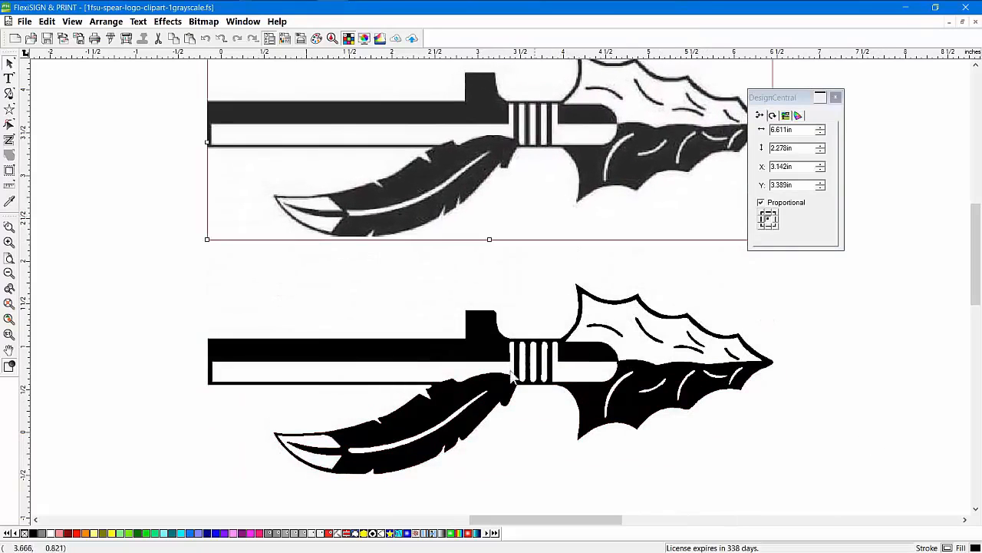
left_click(9, 366)
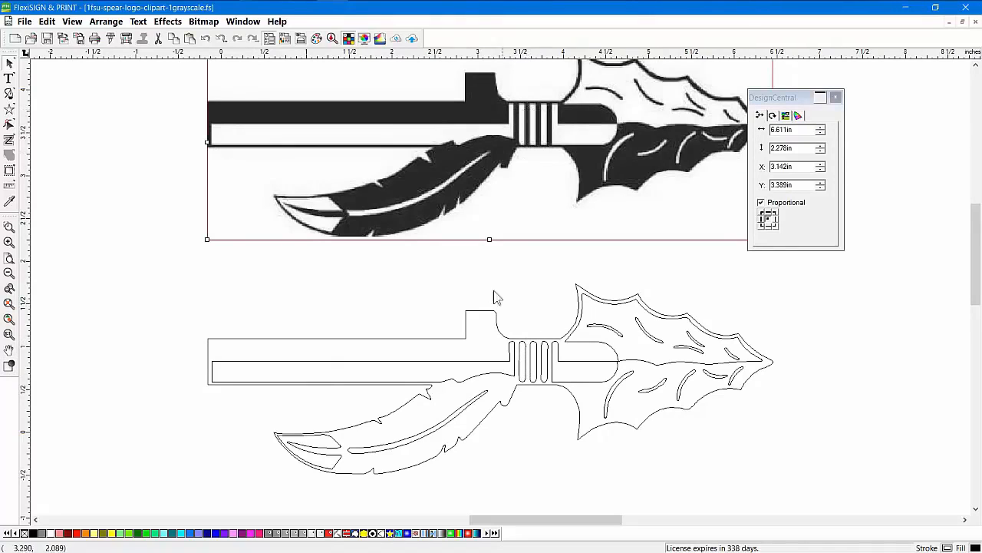
Step: Vectorize the bitmap again with Enhanced Corners at a higher corner detection, and move the bitmap up off the new outline
scroll(565, 292, "up", 2)
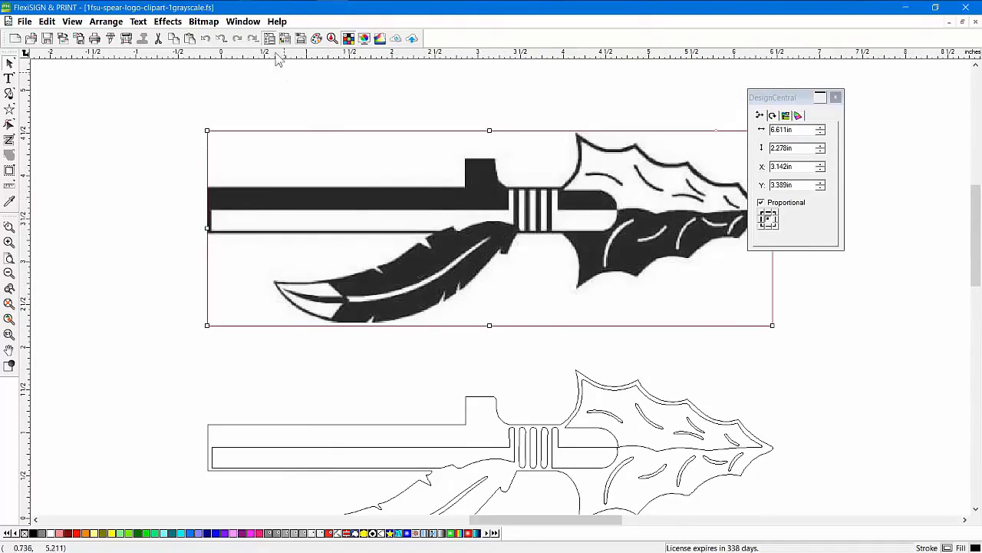
left_click(203, 21)
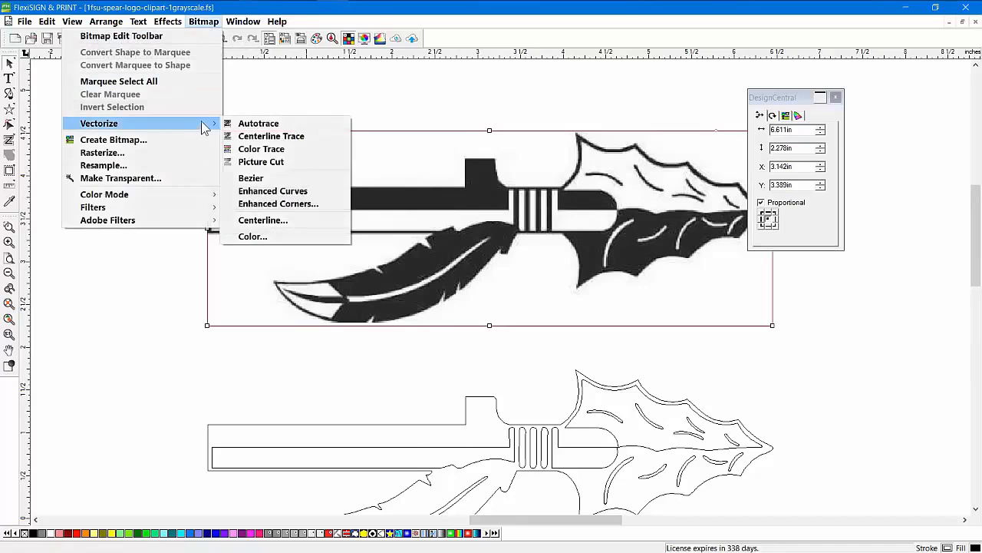
left_click(310, 205)
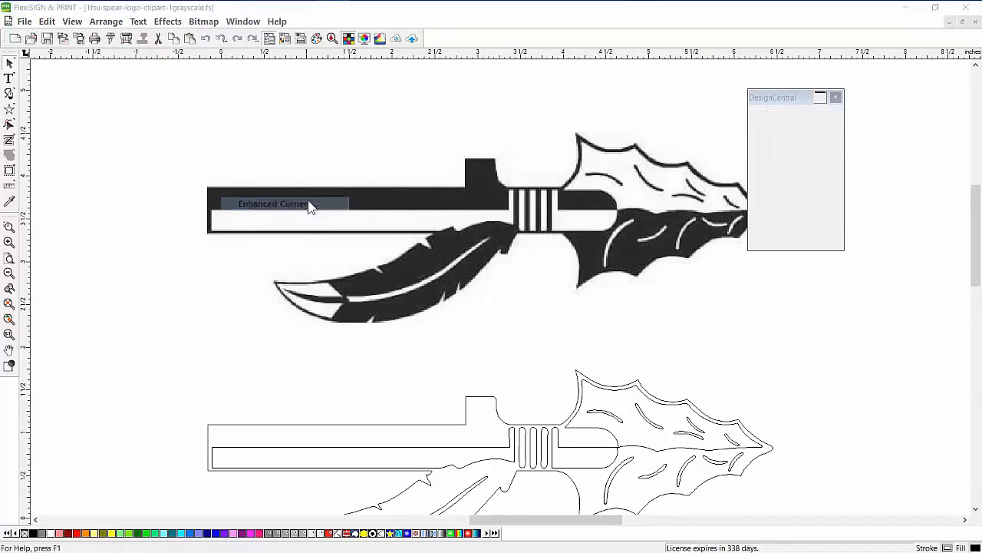
left_click_drag(541, 223, 316, 102)
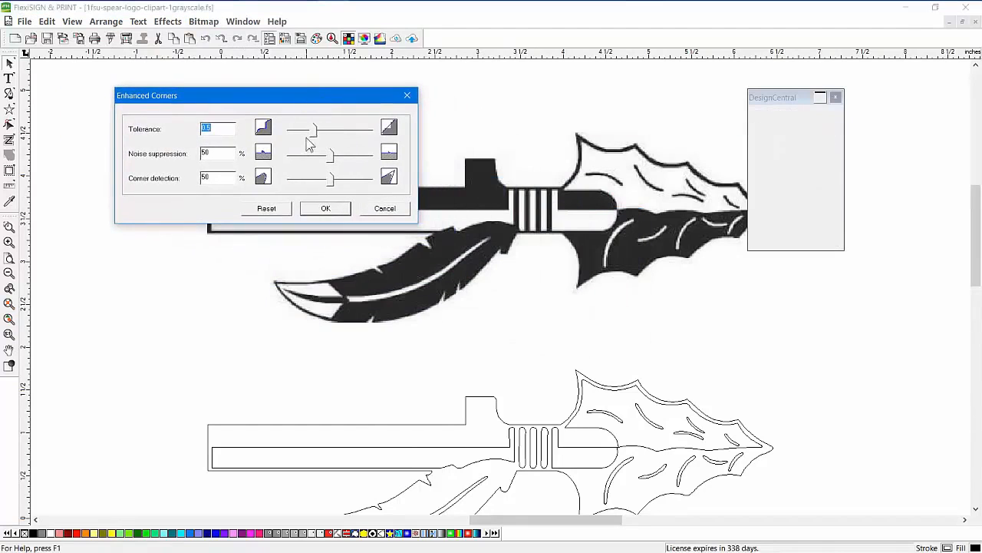
left_click(341, 180)
left_click(326, 209)
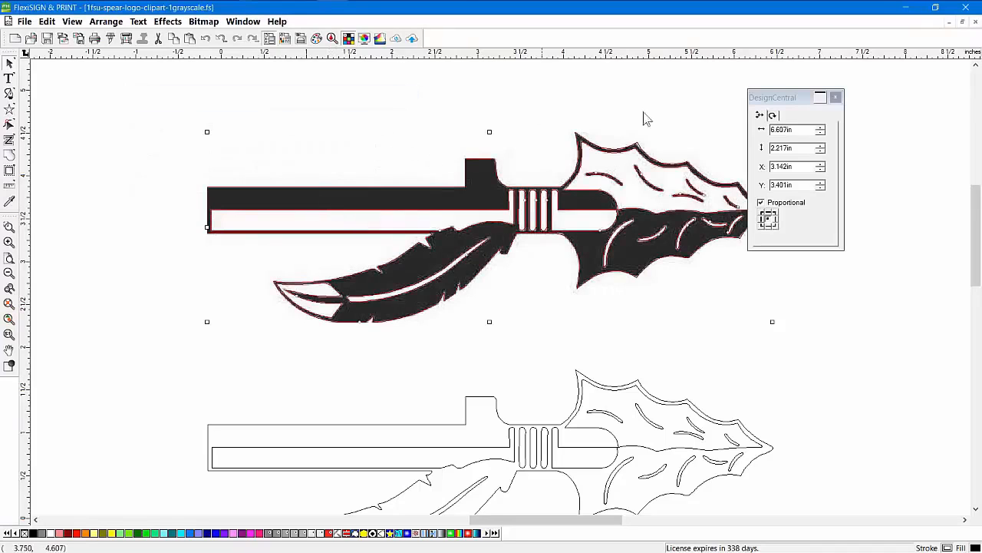
left_click_drag(653, 169, 639, 35)
left_click_drag(411, 145, 410, 104)
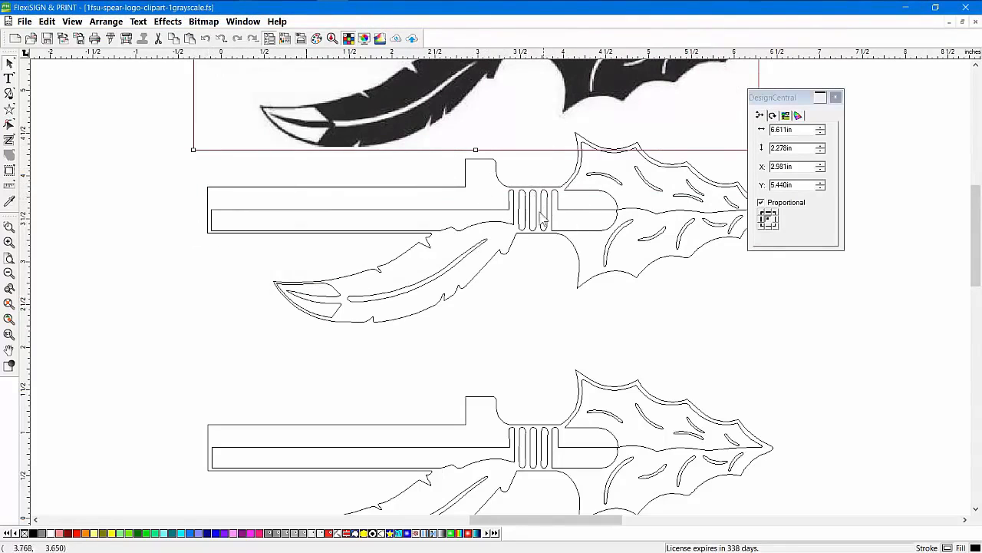
Step: Move the spear bitmap further up, clear of the traced outlines, and close the spear logo file
scroll(526, 223, "up", 5)
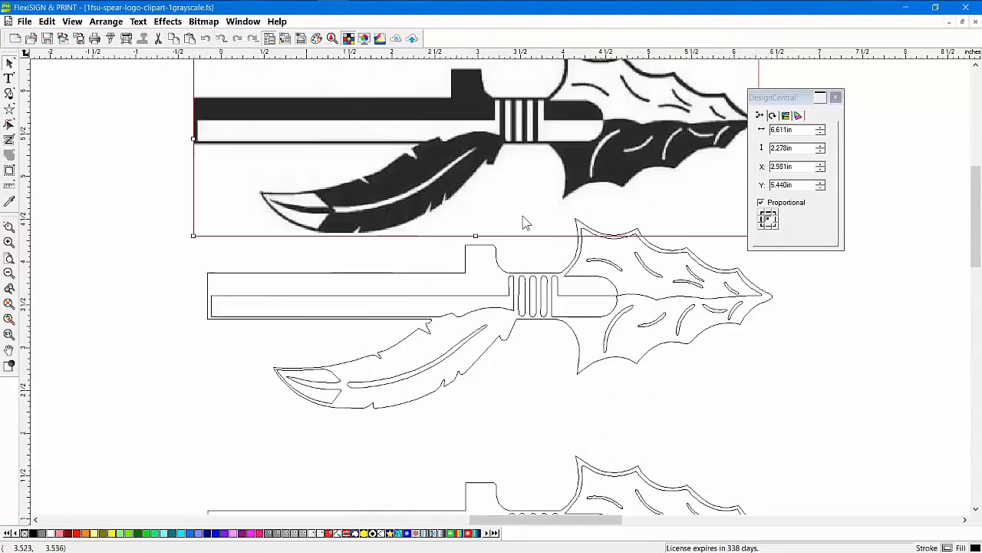
left_click_drag(525, 187, 526, 186)
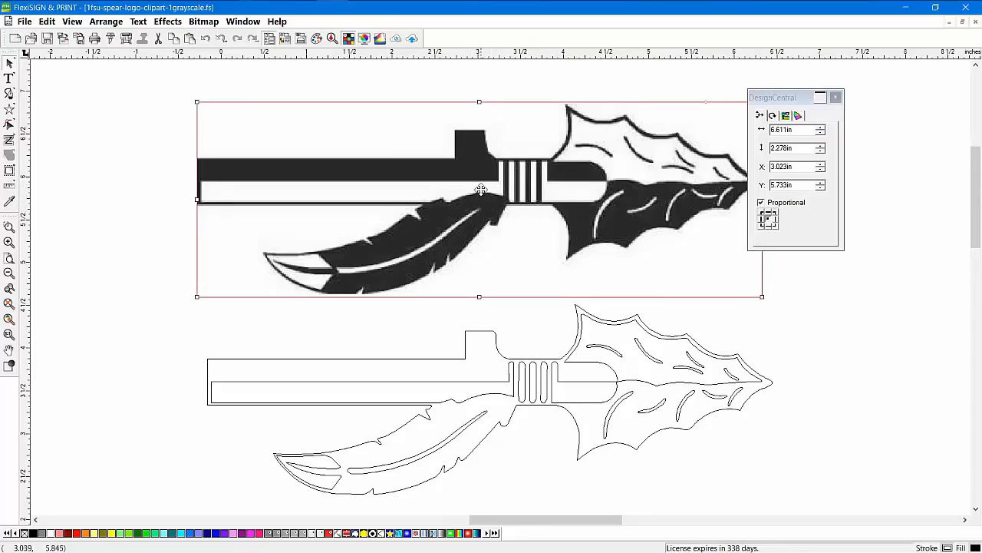
left_click(975, 22)
left_click(528, 310)
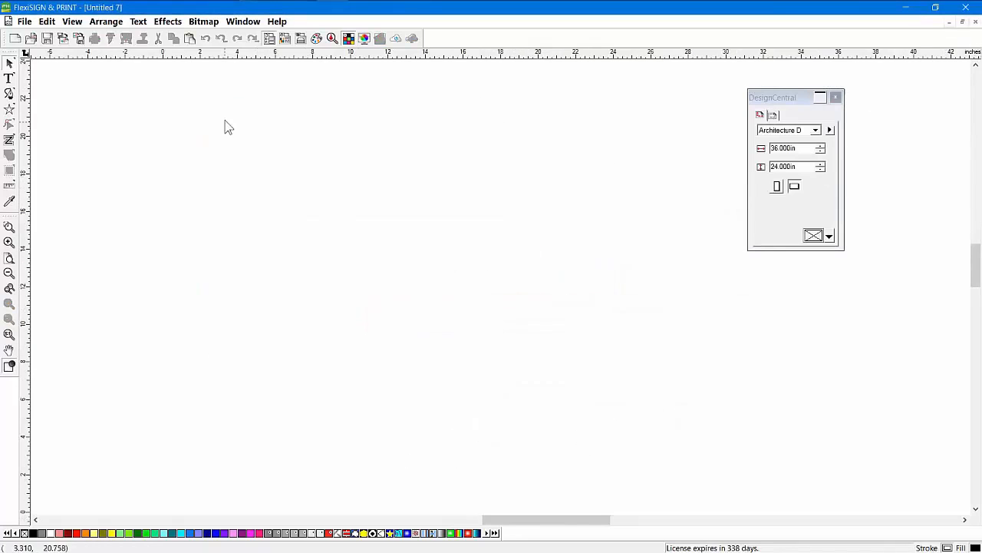
Step: Open the file 1fish.fs and select the fish bitmap
left_click(31, 38)
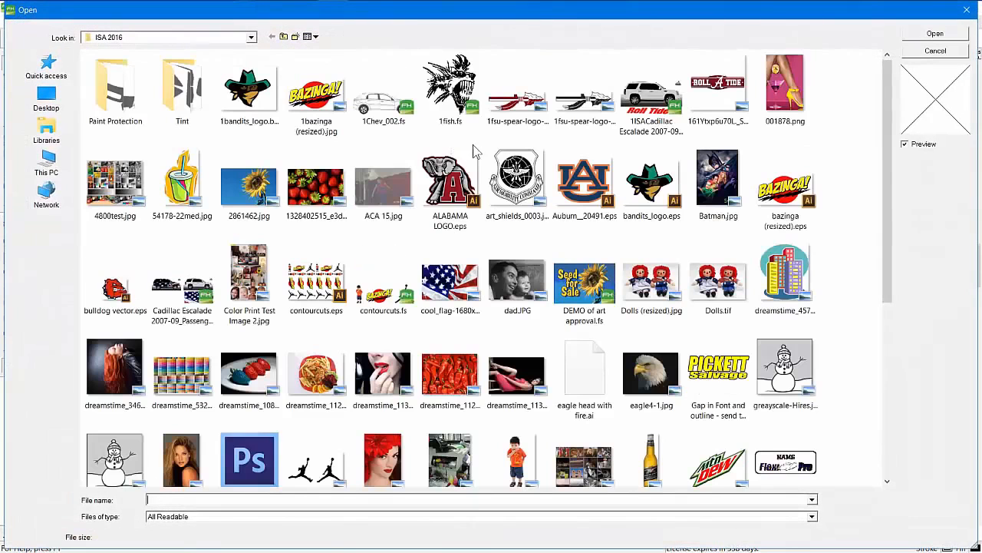
double_click(454, 99)
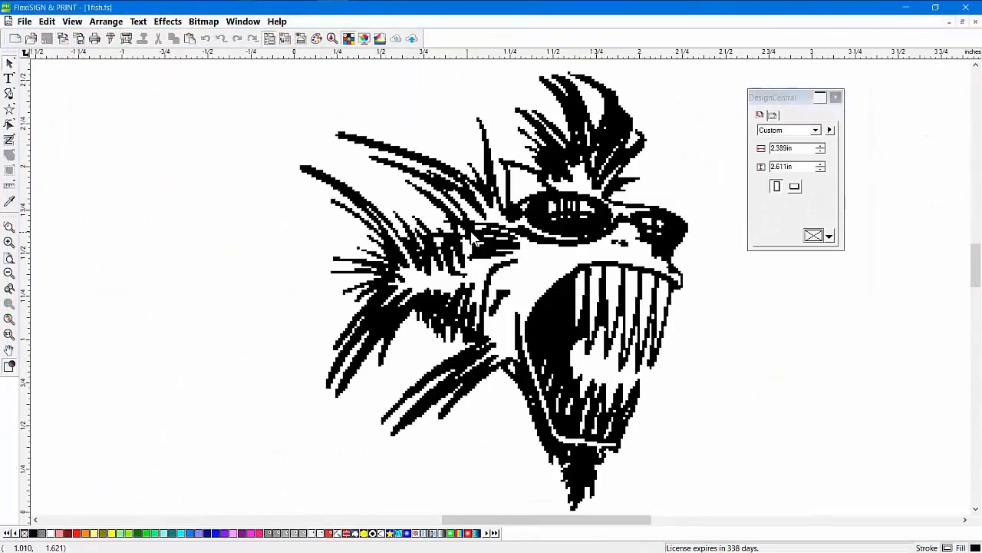
left_click(530, 238)
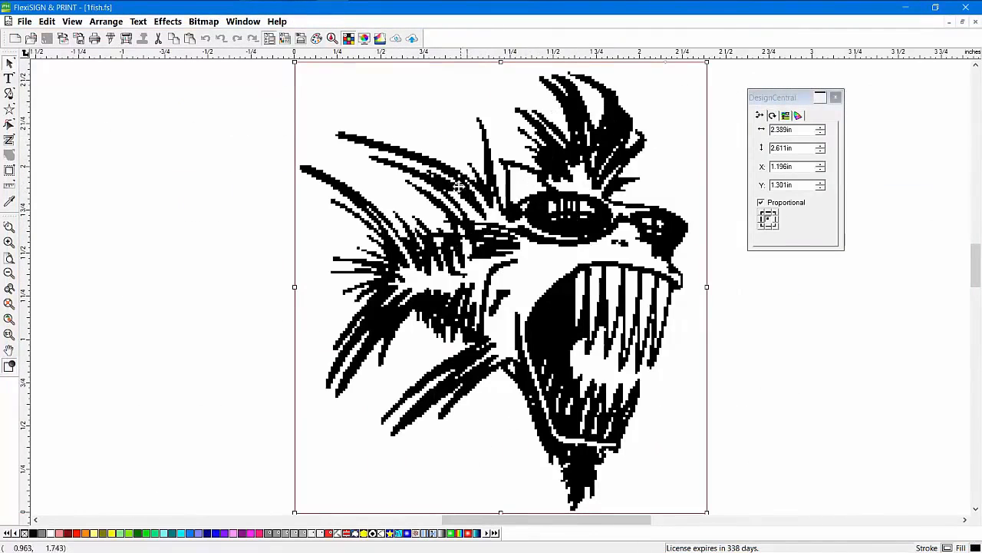
Step: Autotrace the whole fish bitmap with no noise reduction, normal corners, full resolution and 50% tolerance
left_click(203, 21)
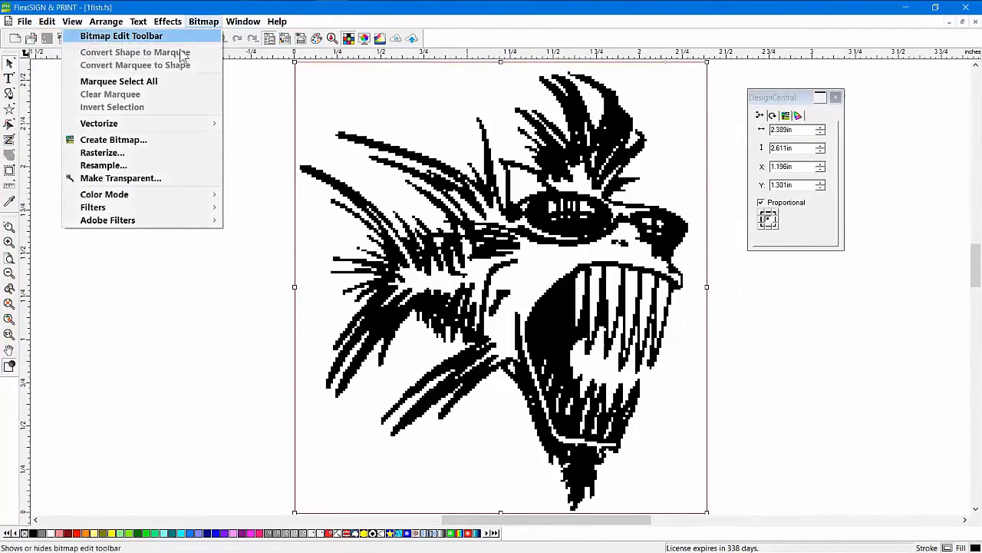
mouse_move(185, 124)
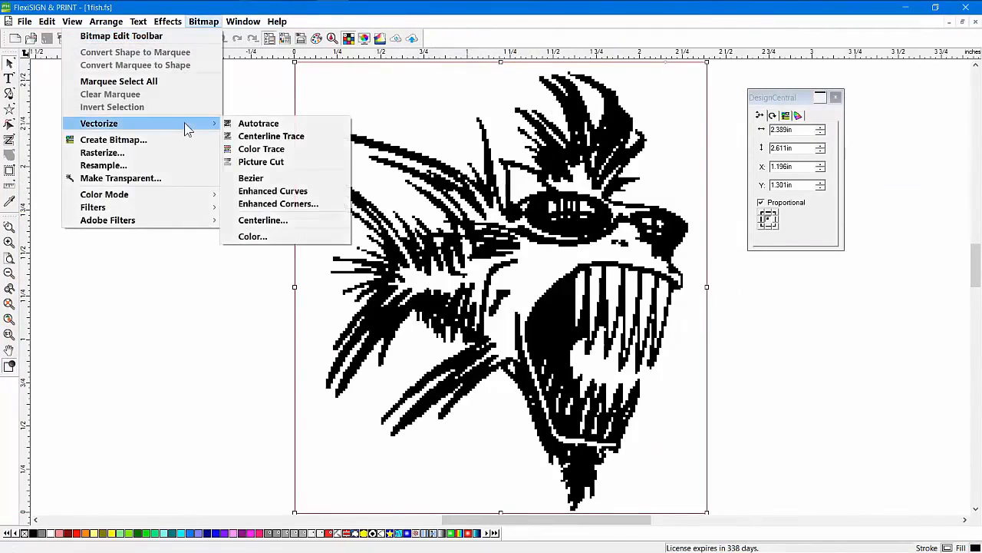
left_click(246, 125)
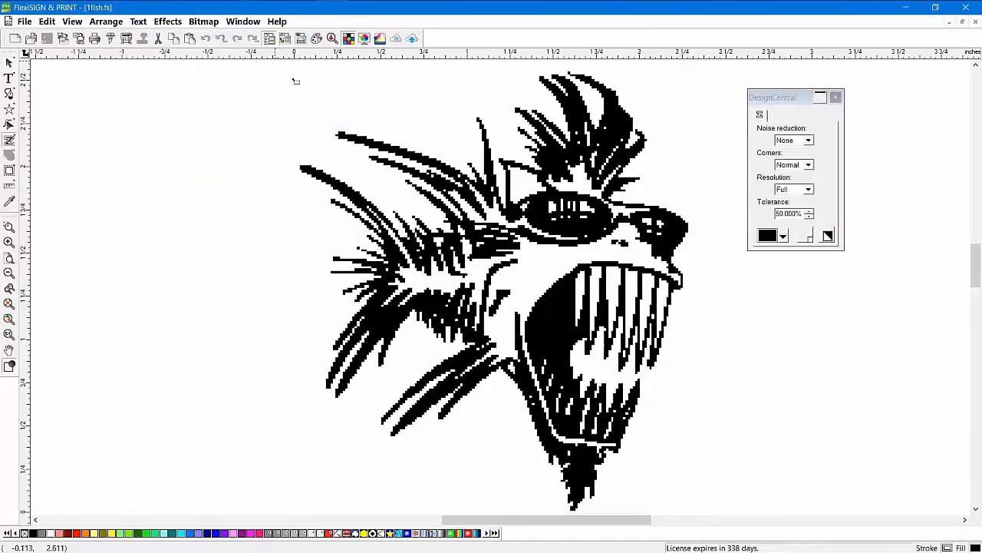
mouse_move(275, 62)
left_mouse_down()
mouse_move(602, 419)
mouse_move(680, 494)
mouse_move(713, 501)
left_mouse_up()
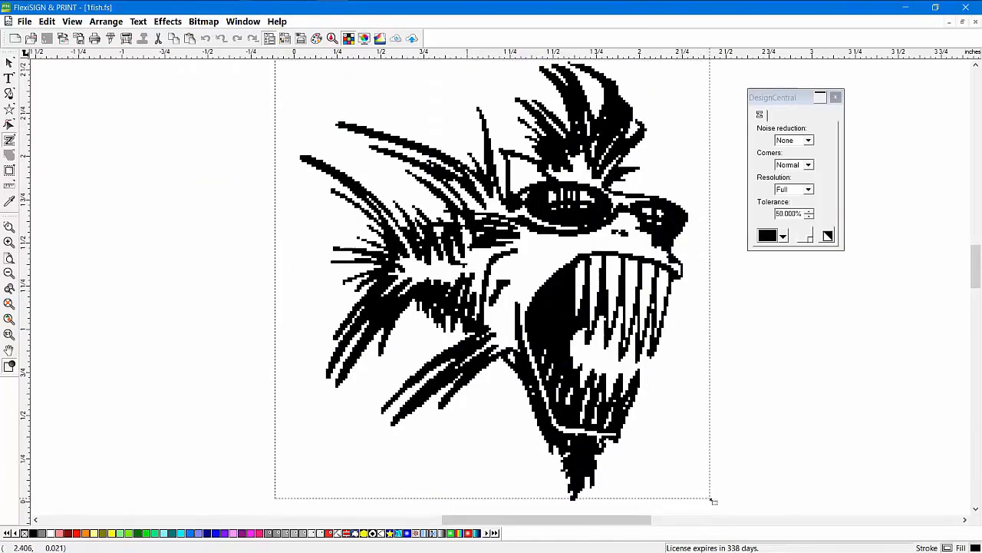
Step: Move the fish bitmap aside to expose the autotraced outline, and undo both the move and the trace
left_click(10, 65)
left_click(652, 151)
left_click_drag(652, 151, 237, 145)
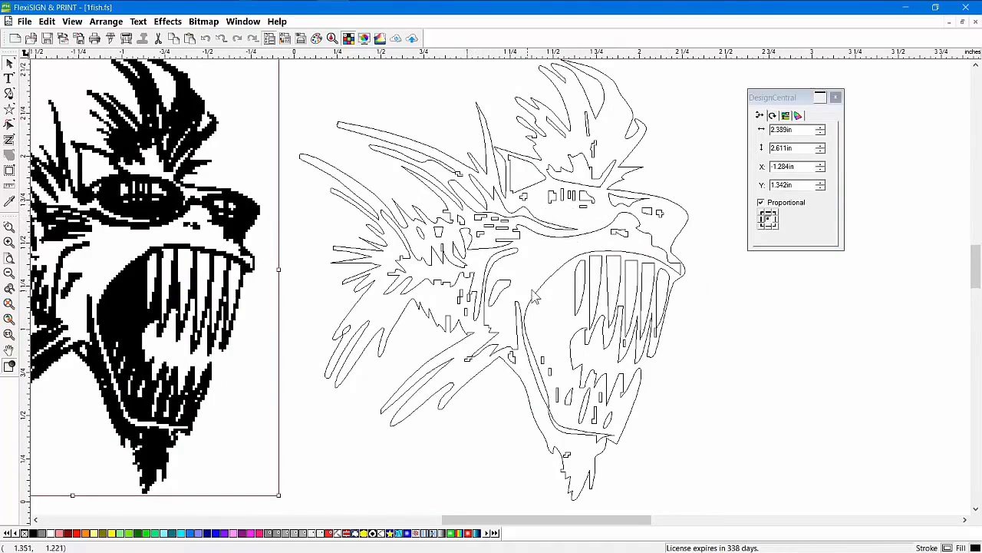
left_click(206, 39)
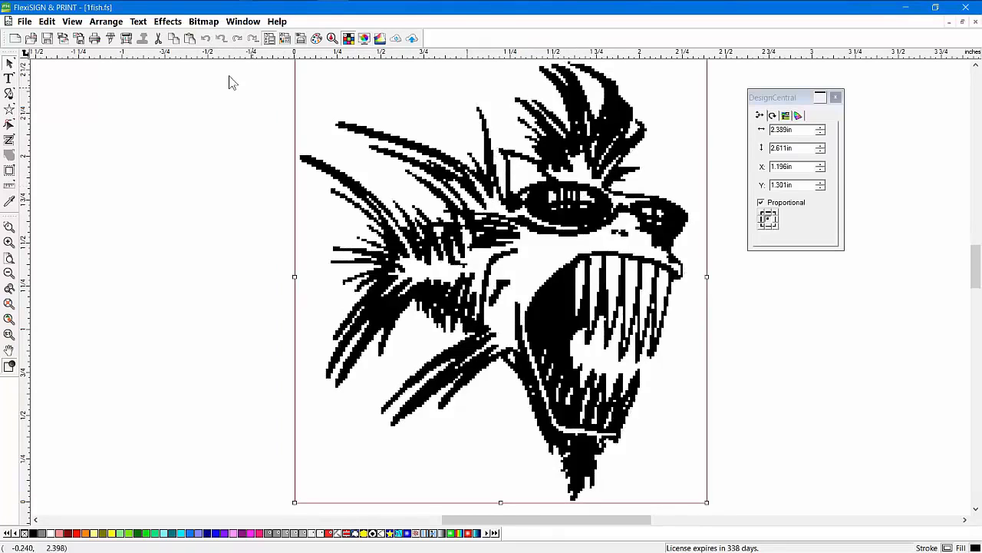
Step: Vectorize the fish bitmap with the Bezier method and move the bitmap to the left of the trace
left_click(204, 21)
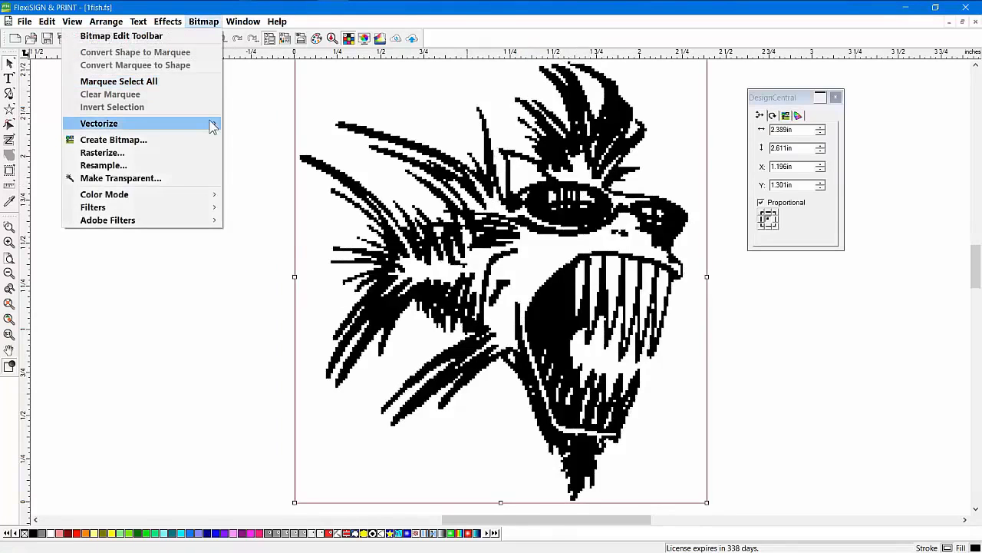
mouse_move(213, 127)
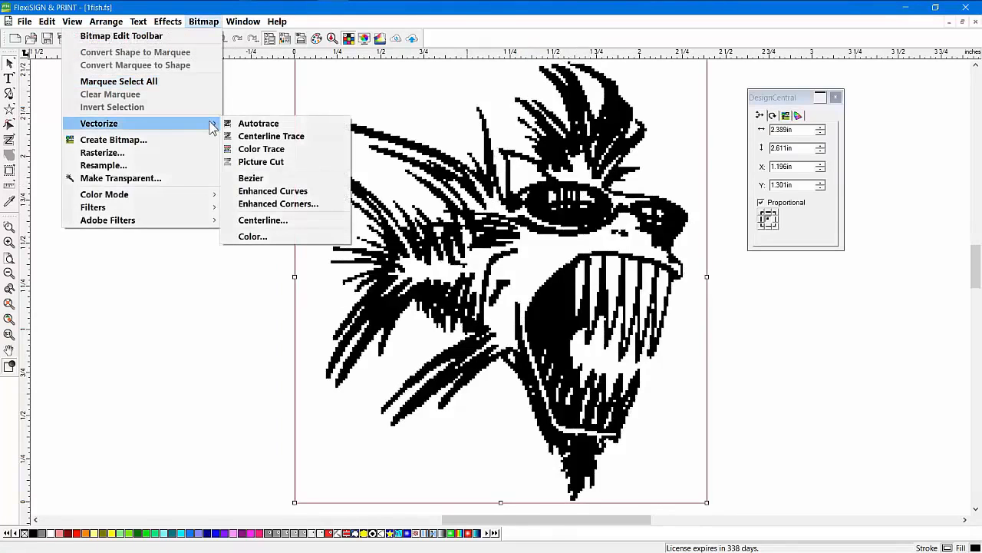
left_click(272, 179)
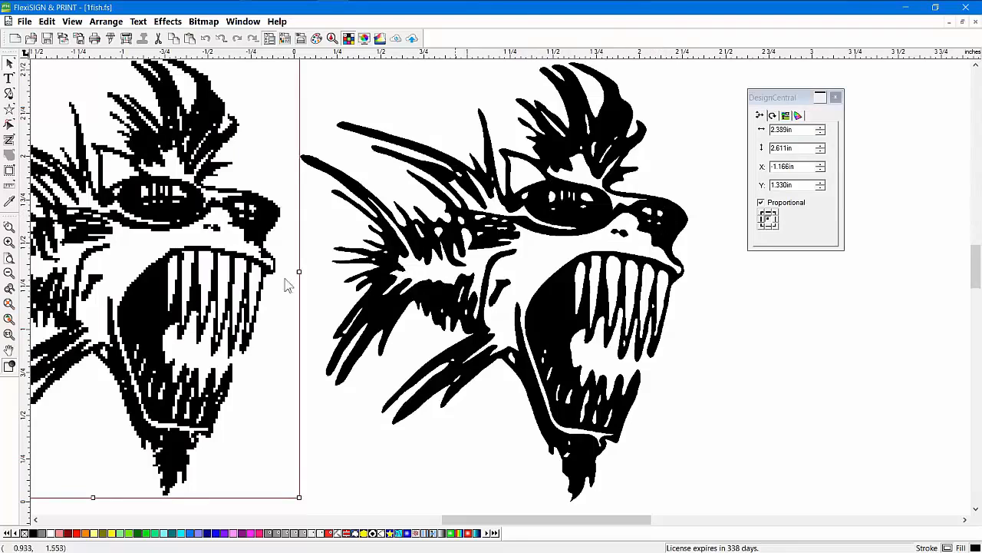
Step: Display the Bezier trace as outlines without fill and examine its path points around the fish's sunglasses and upper teeth
left_click(10, 366)
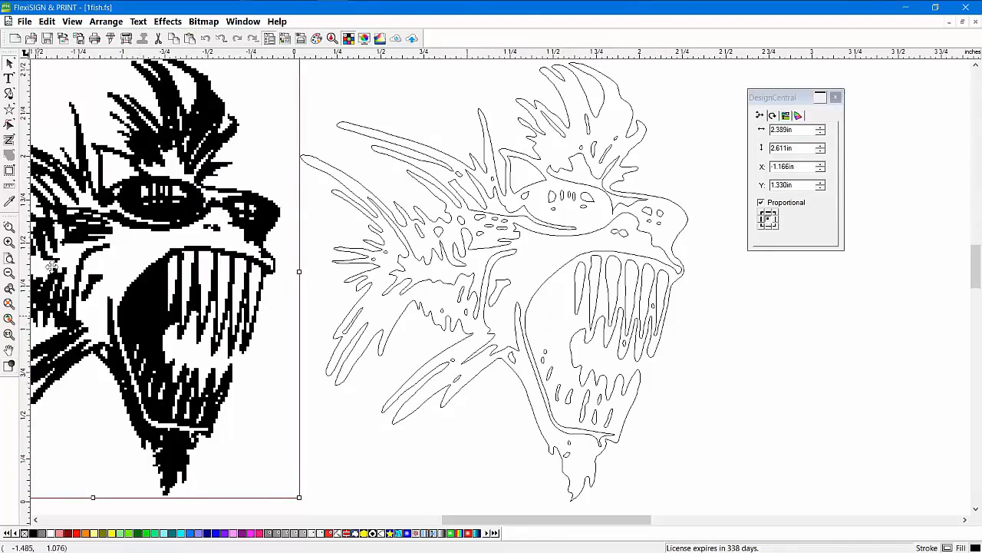
left_click(9, 124)
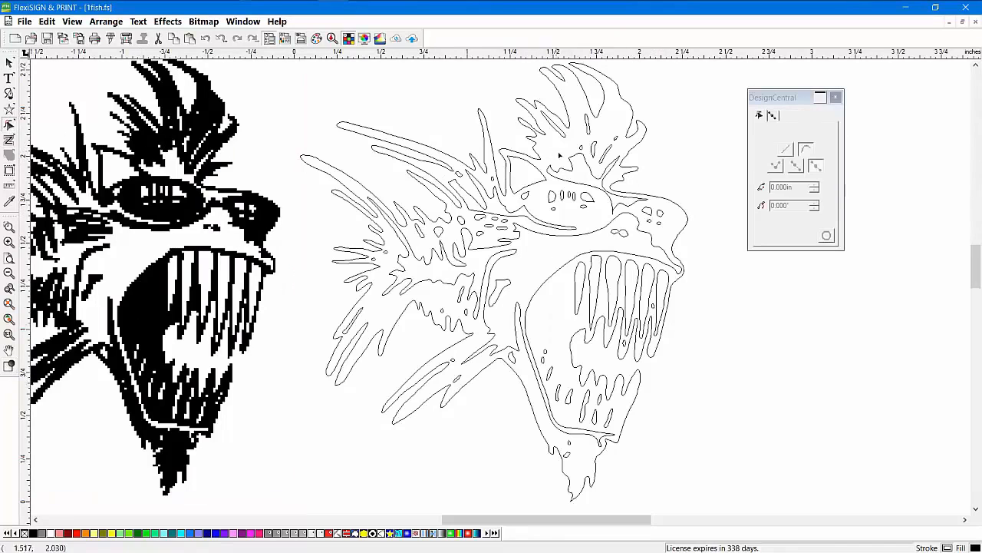
left_click_drag(560, 156, 707, 334)
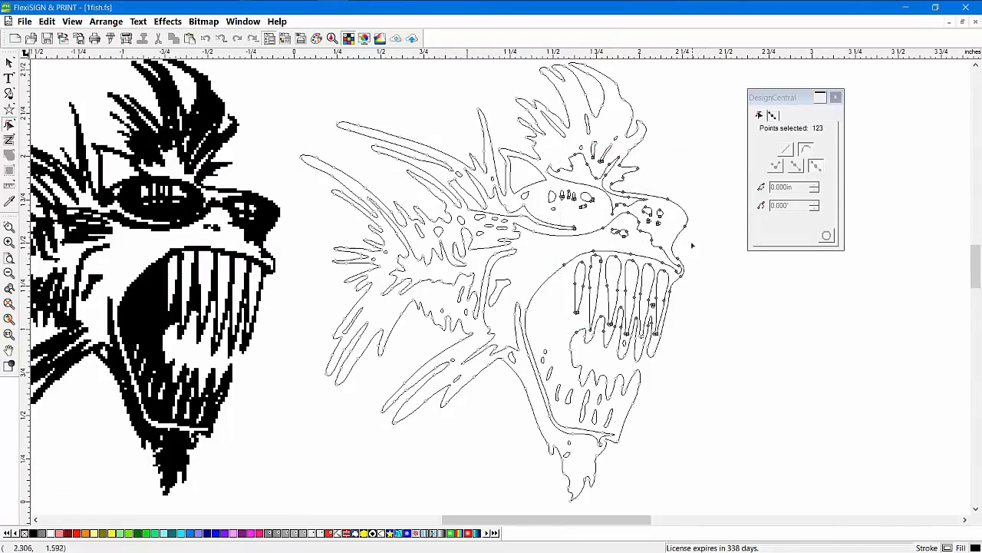
left_click(681, 166)
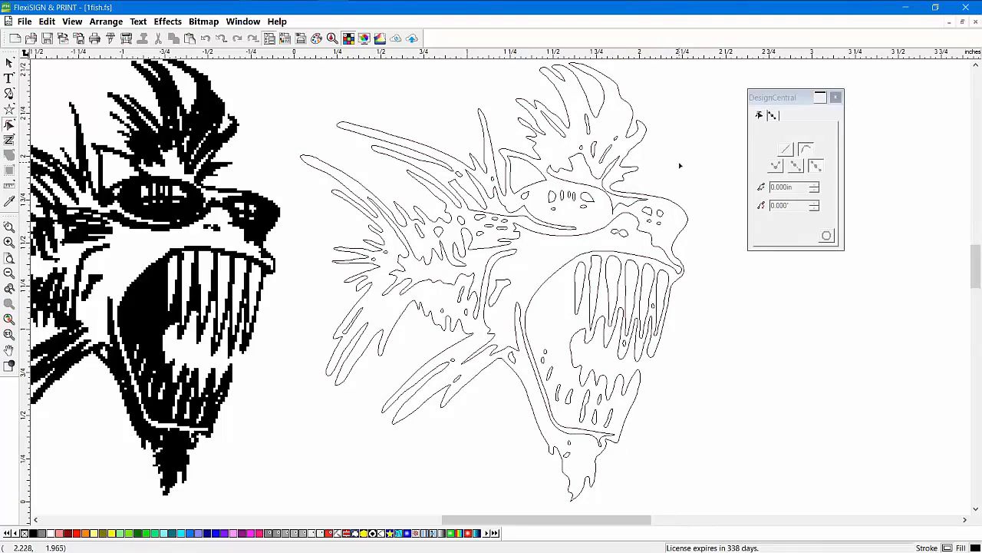
left_click(15, 317)
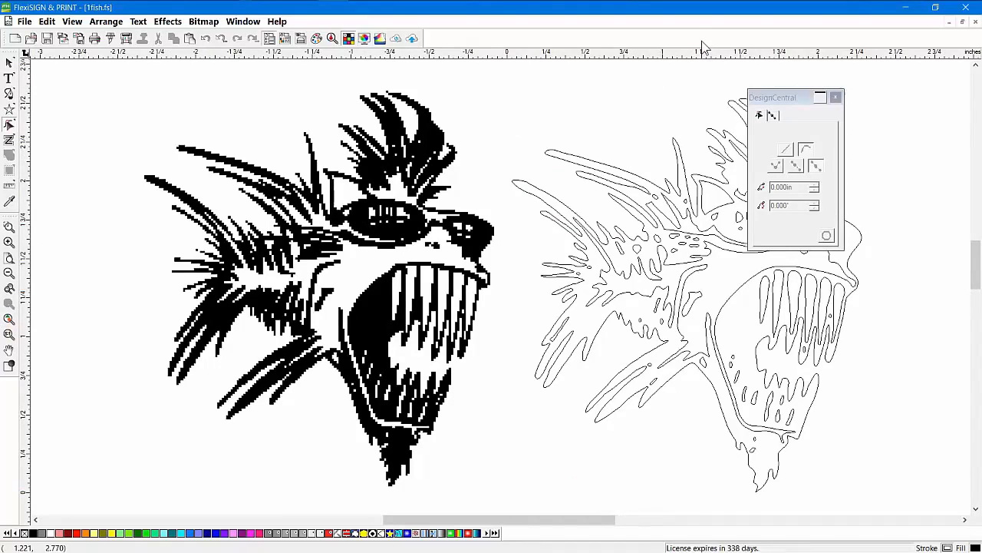
Step: Close the fish file and open the Mountain Dew logo image
left_click(975, 21)
left_click(500, 310)
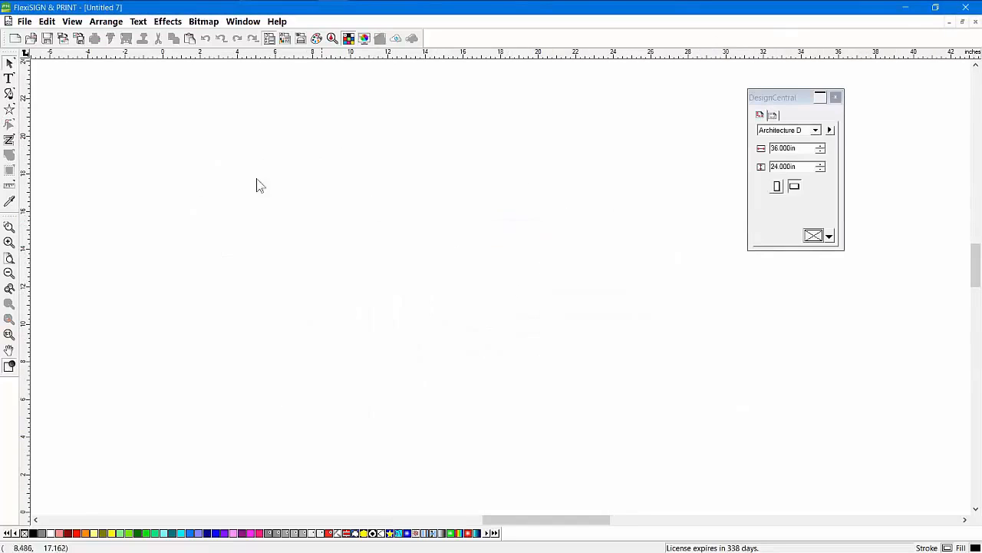
key("ctrl+o")
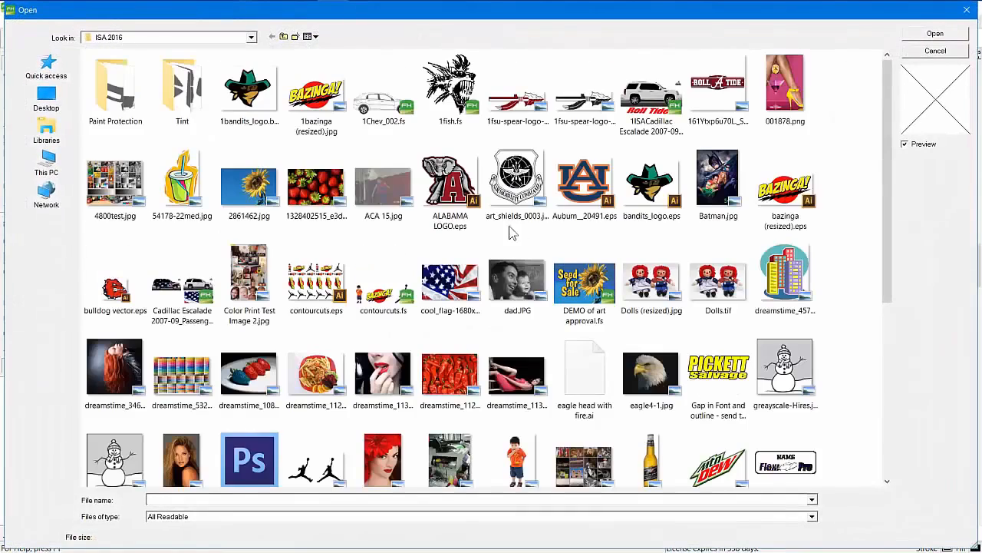
double_click(716, 461)
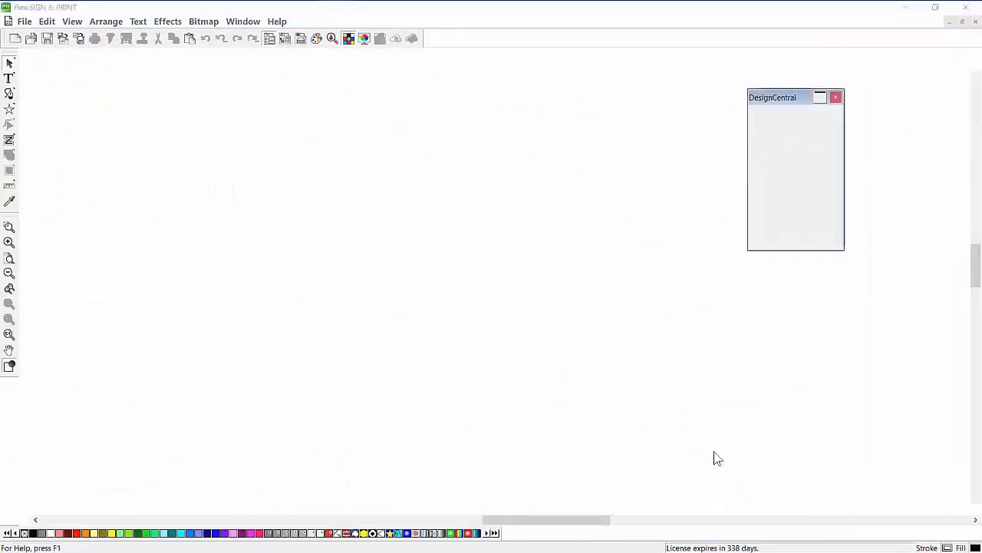
Step: Select the Mountain Dew logo bitmap and check its physical size, pixel dimensions and resolution
left_click(482, 282)
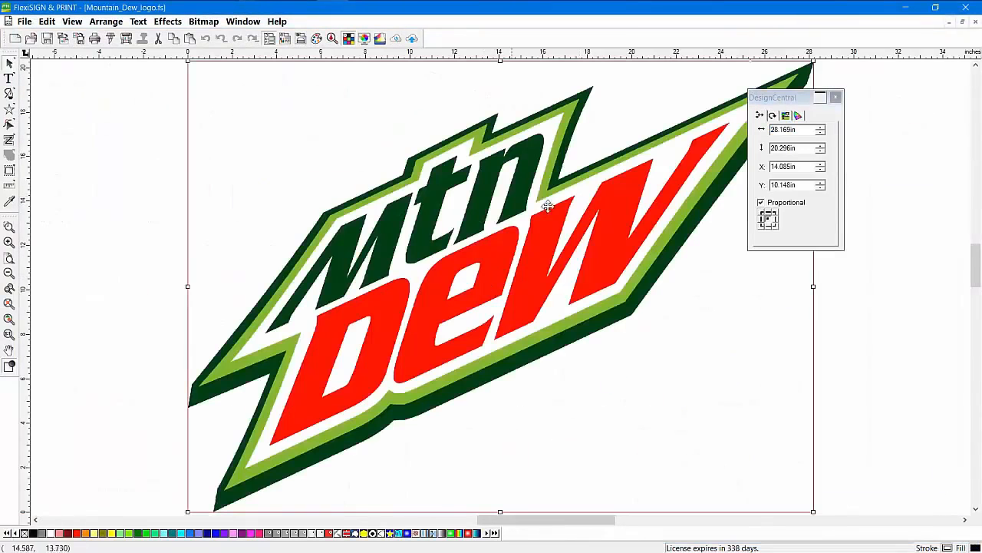
left_click_drag(771, 102, 854, 98)
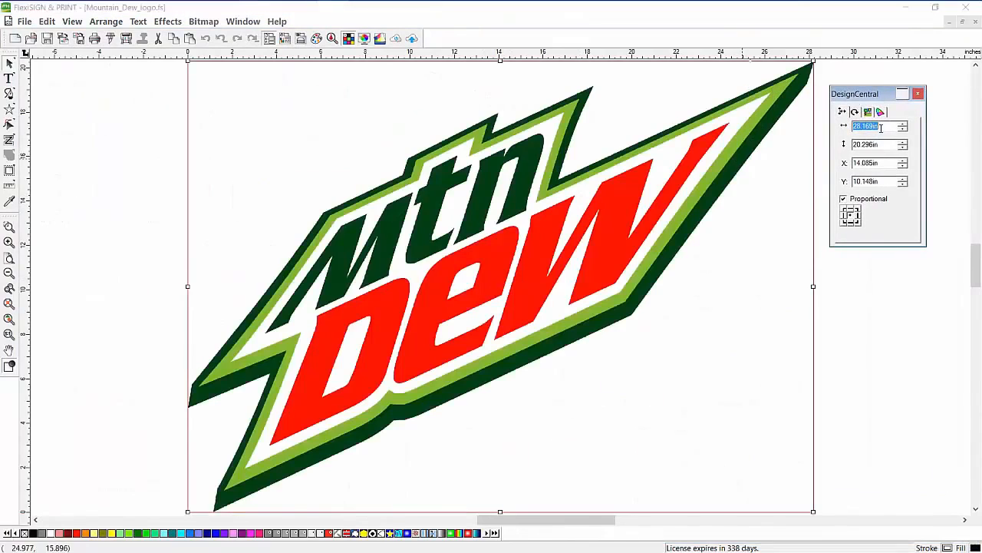
left_click(868, 112)
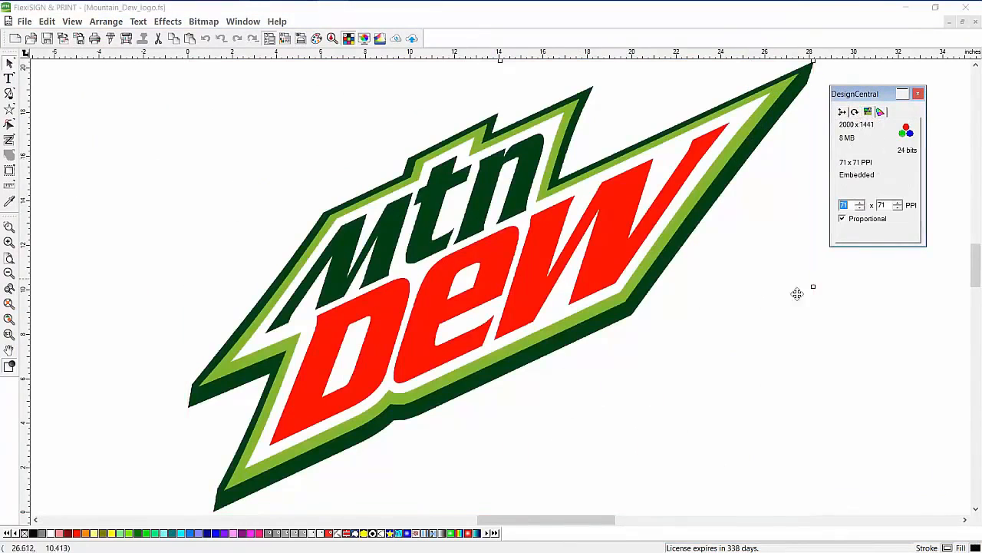
left_click(611, 209)
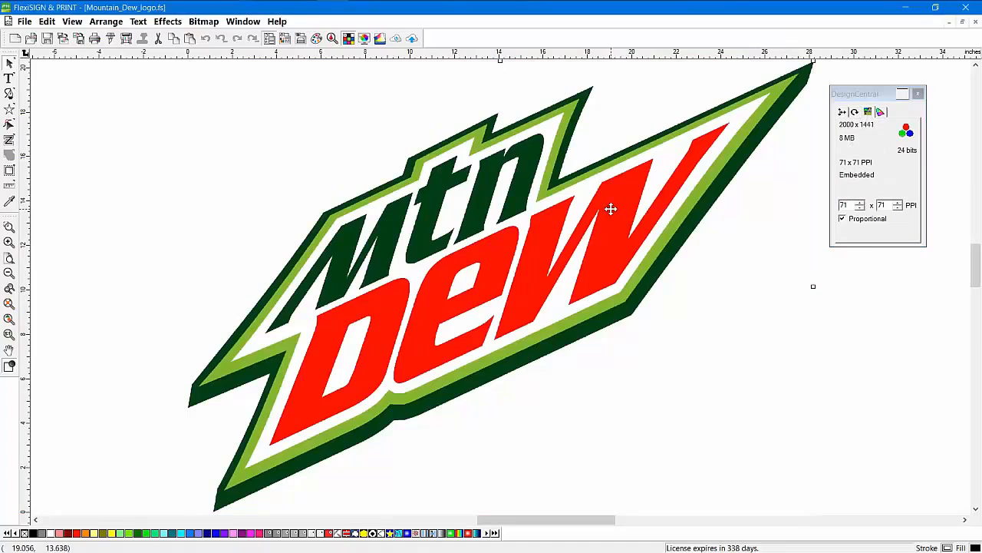
Step: Move the Mountain Dew logo bitmap down and to the left, and place a duplicate of it directly above
left_click(9, 273)
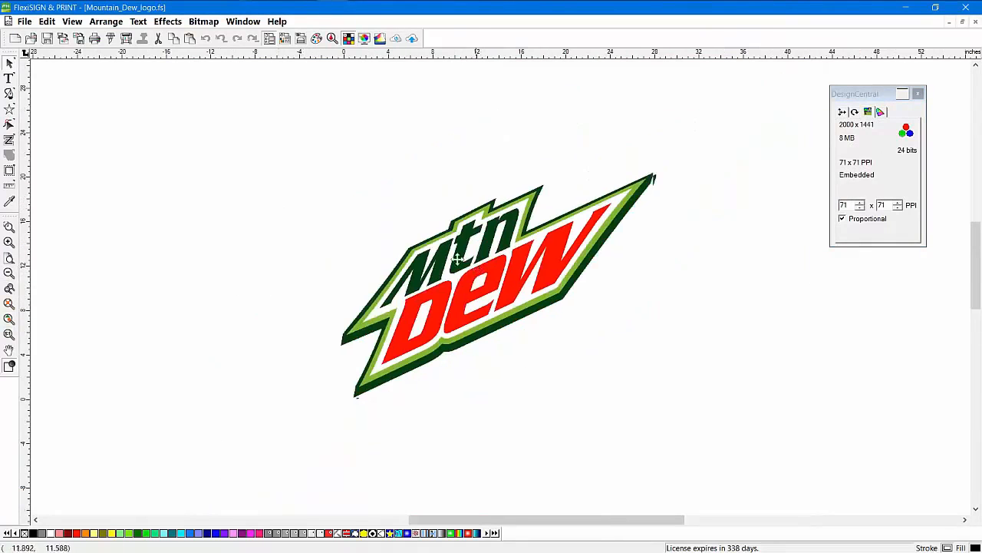
left_click_drag(481, 273, 215, 400)
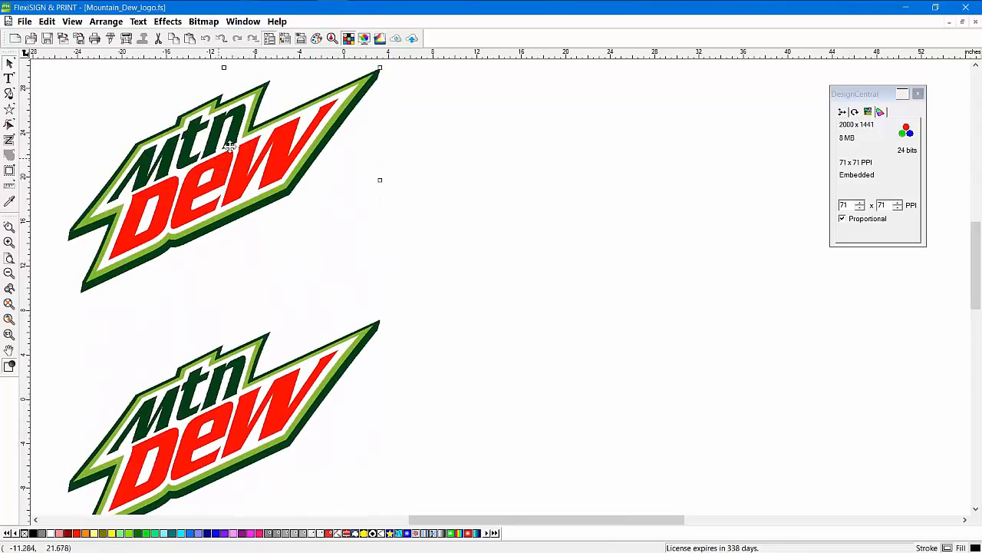
left_click_drag(231, 144, 232, 142)
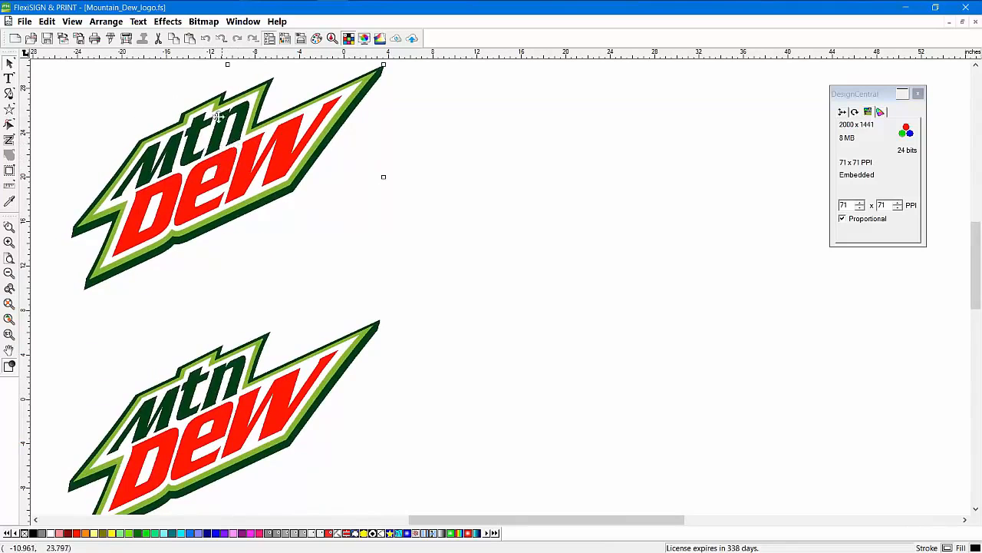
Step: Start a Color Trace and define the trace area around the whole upper Mountain Dew logo
left_click(205, 25)
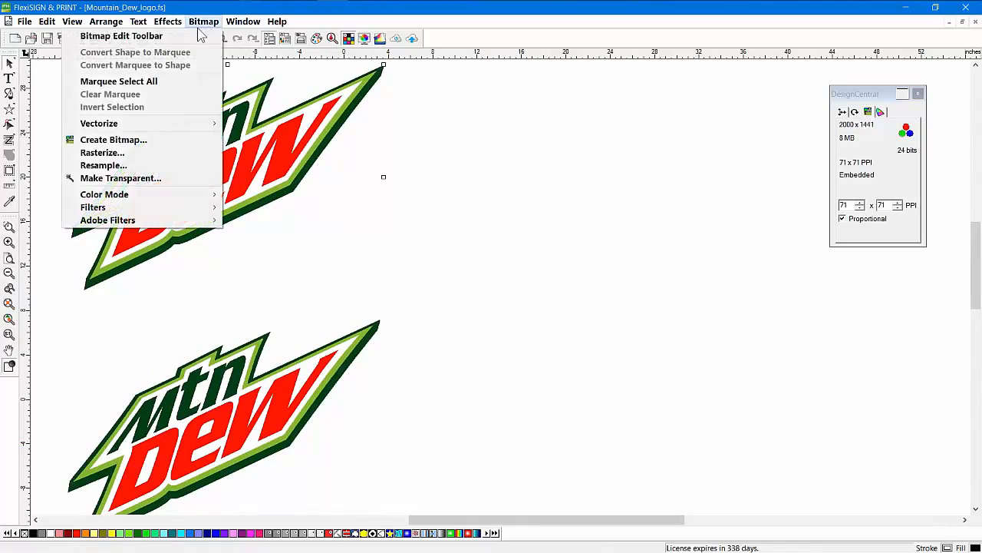
mouse_move(187, 127)
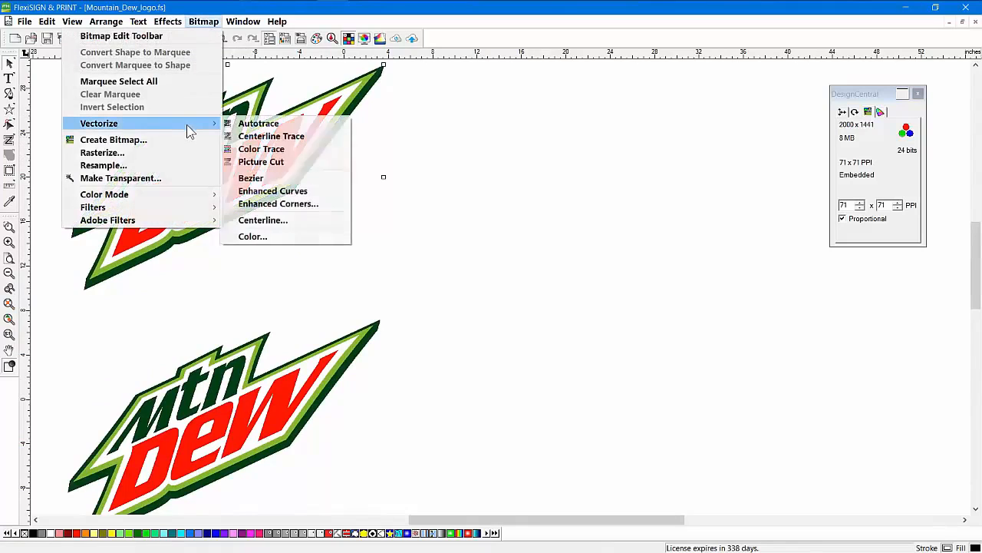
left_click(260, 149)
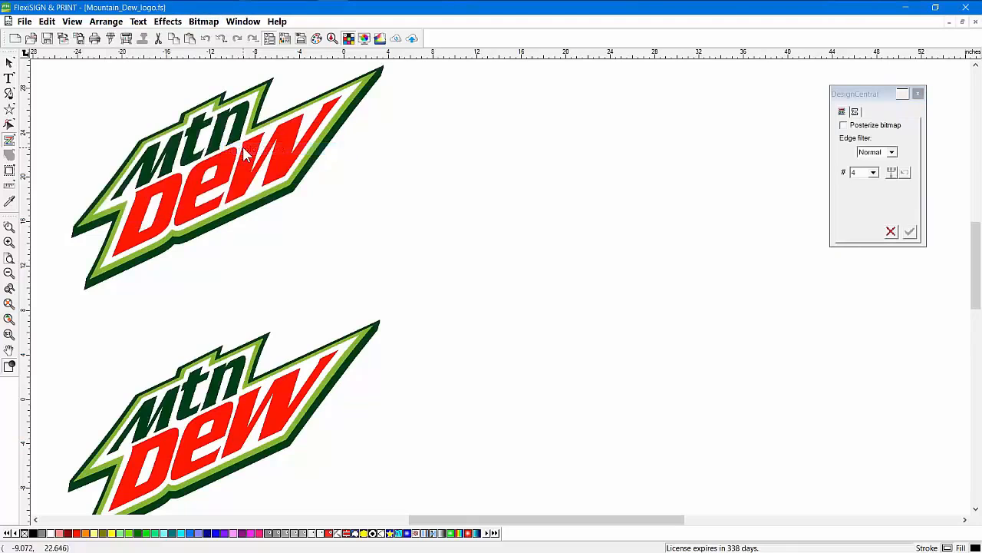
left_click_drag(856, 94, 570, 92)
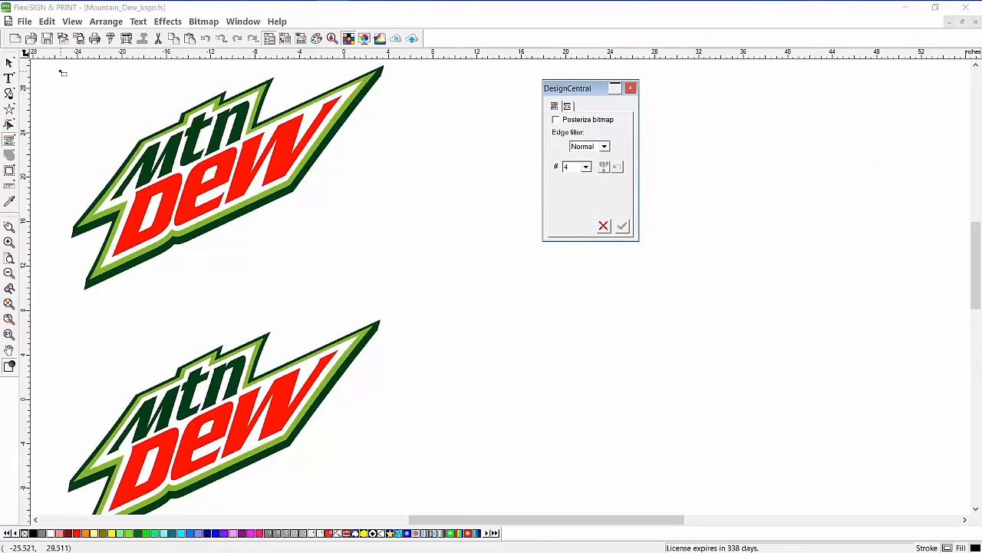
left_click_drag(55, 68, 419, 291)
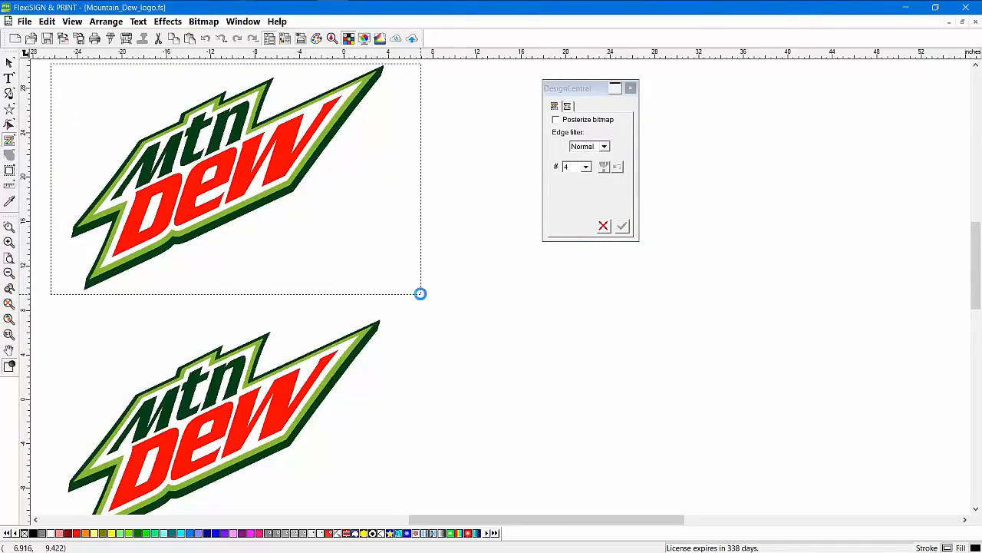
Step: Preview the Color Trace with 3 colors, set it back to 4 and trace the upper logo
left_click(584, 166)
left_click(580, 186)
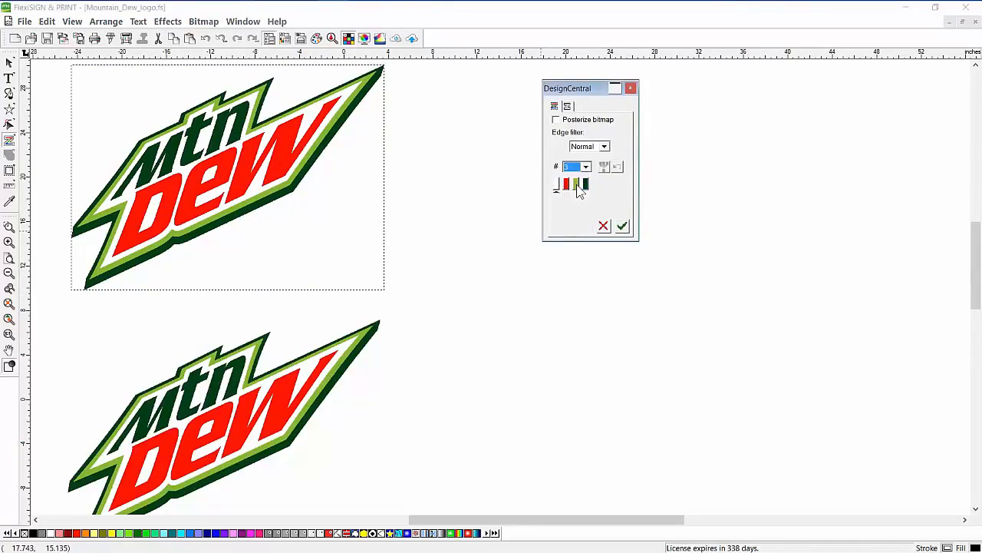
left_click(583, 166)
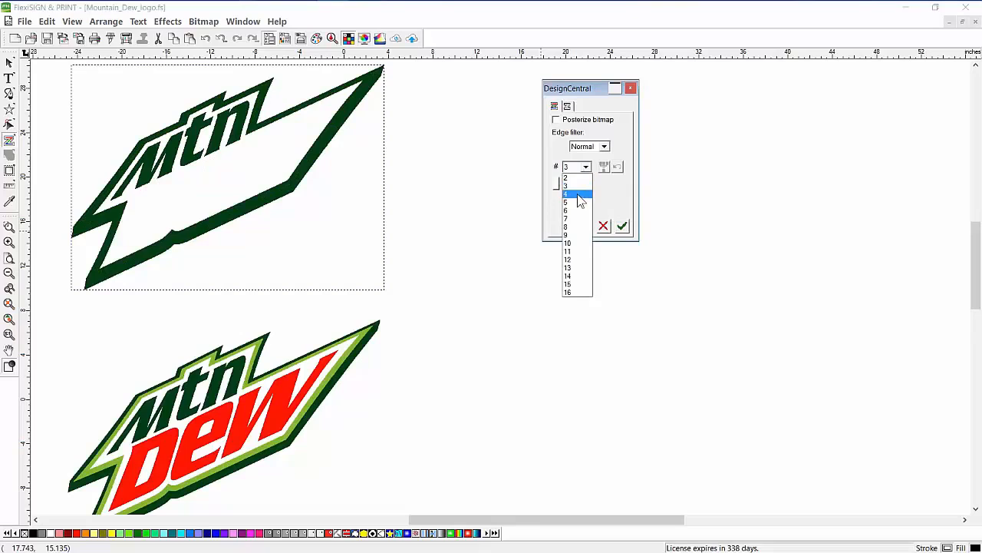
left_click(579, 195)
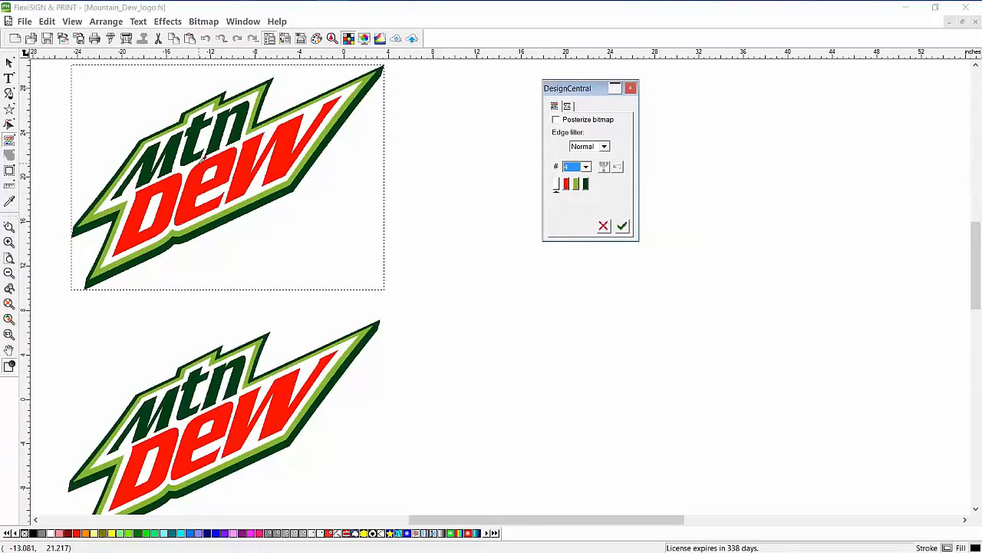
left_click(568, 107)
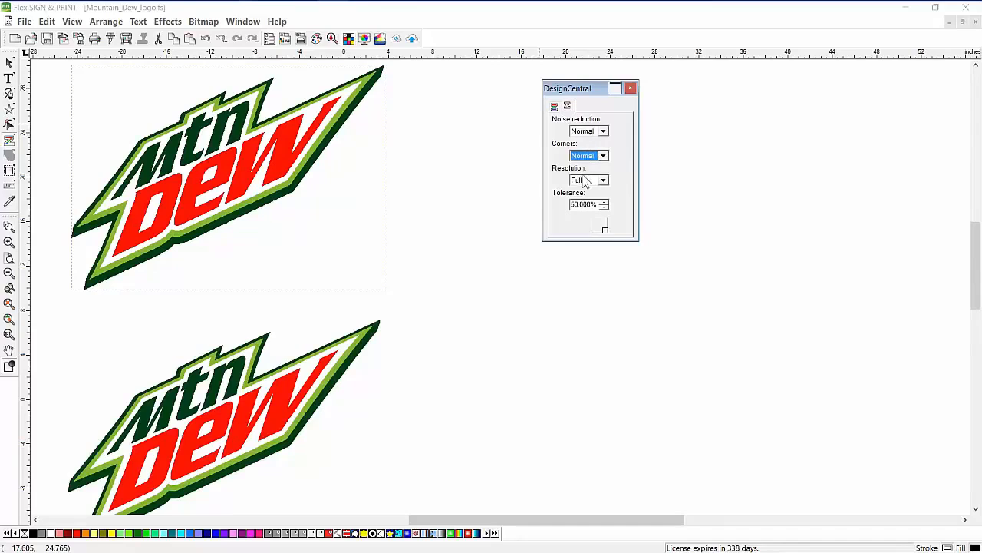
left_click(554, 107)
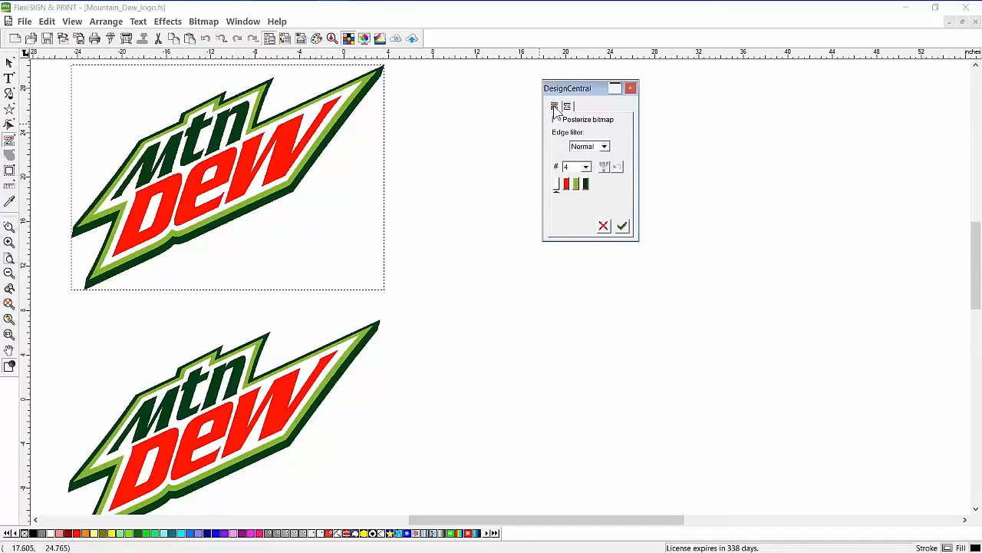
left_click(623, 226)
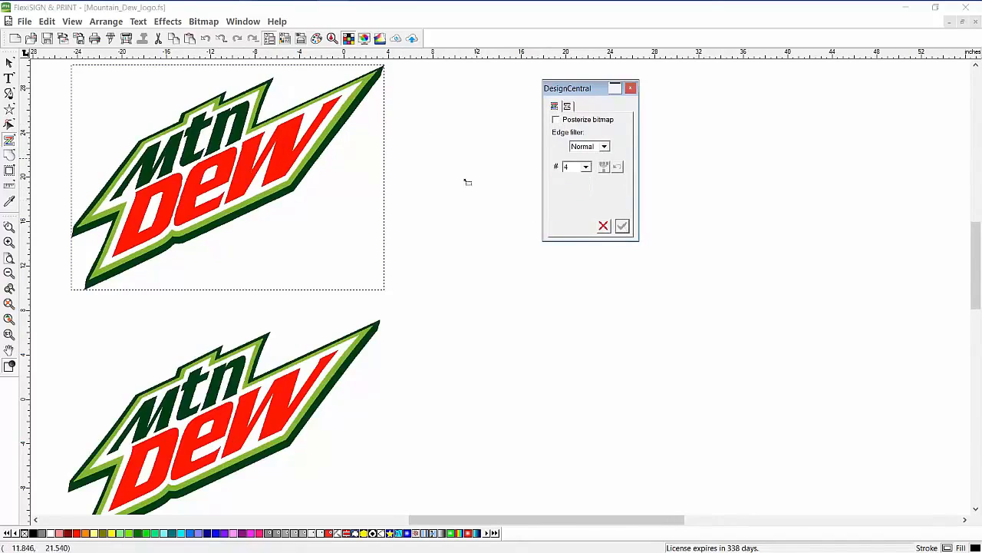
Step: Select the original upper logo bitmap and move it horizontally into the empty area beside the traced vectors
left_click(10, 63)
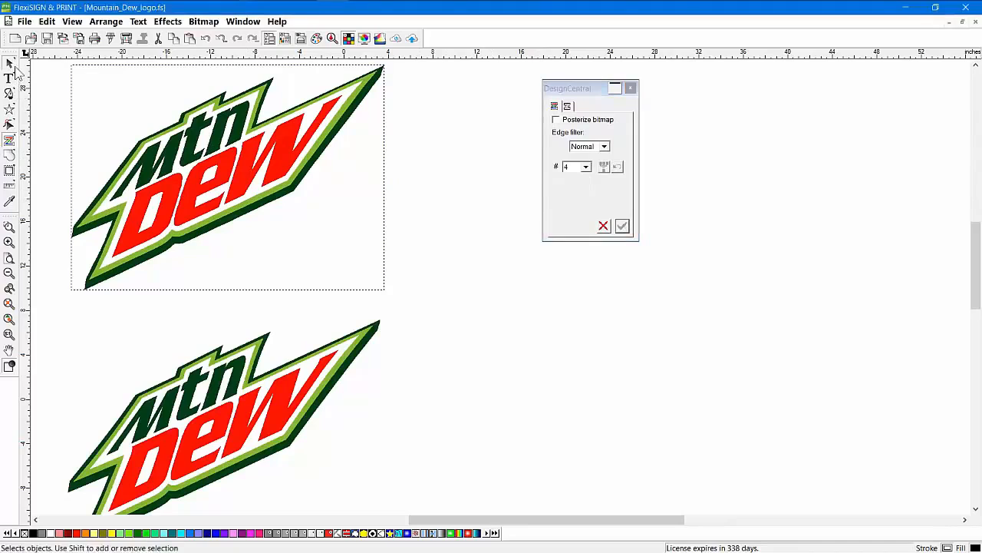
left_click(476, 233)
left_click(346, 232)
key("Delete")
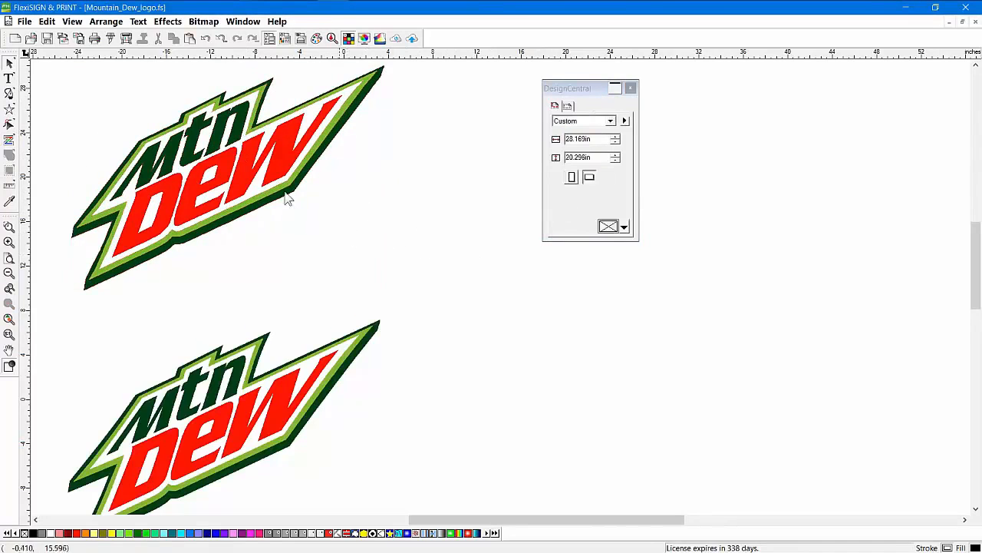
left_click(114, 99)
key("Delete")
left_click_drag(356, 178, 769, 172)
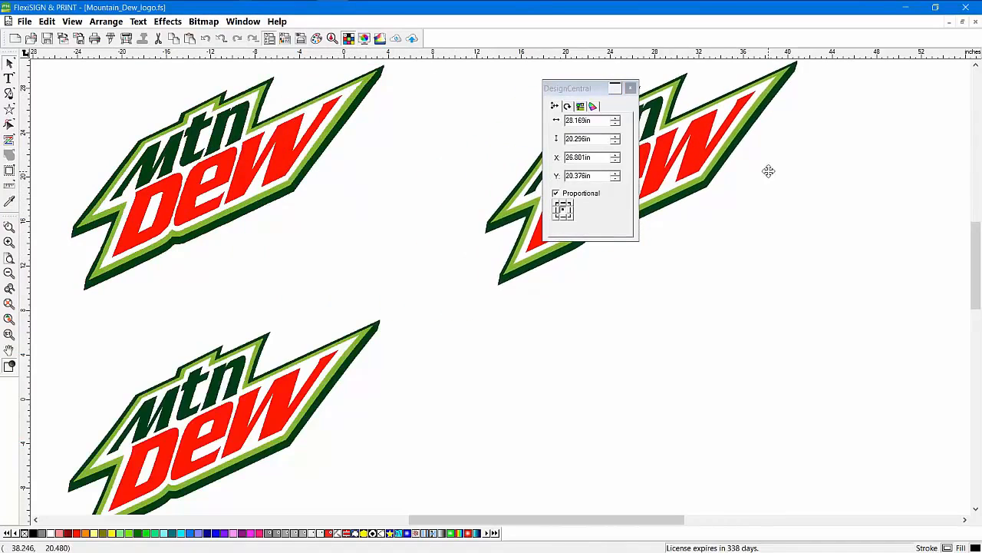
Step: Check the upper trace as outlines without fill, and delete the bitmap moved beside it
left_click(13, 368)
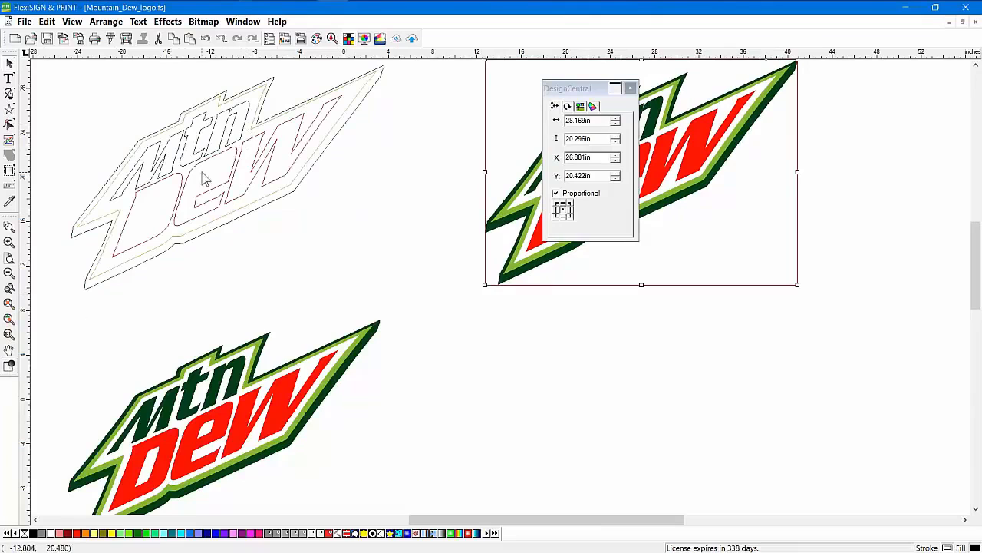
left_click(11, 366)
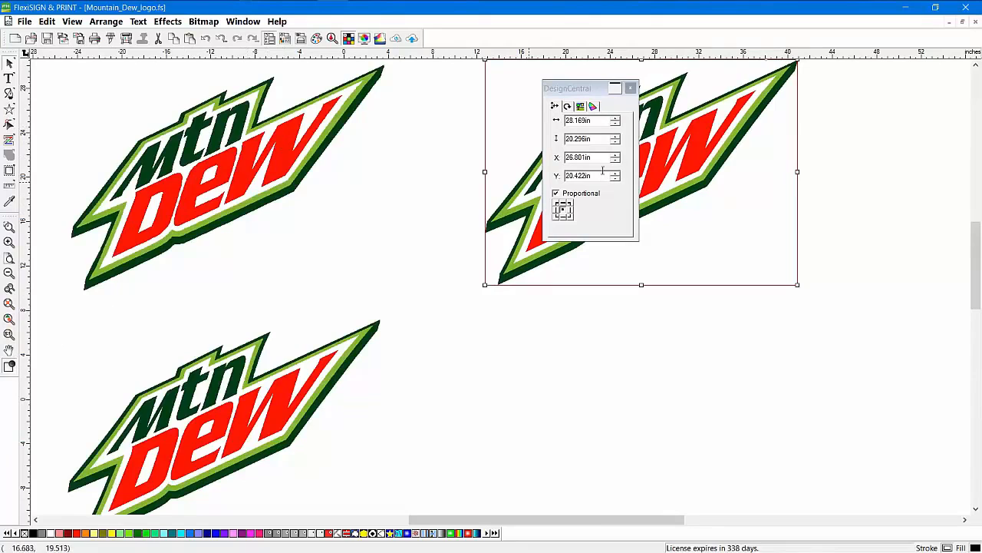
scroll(340, 368, "down", 1)
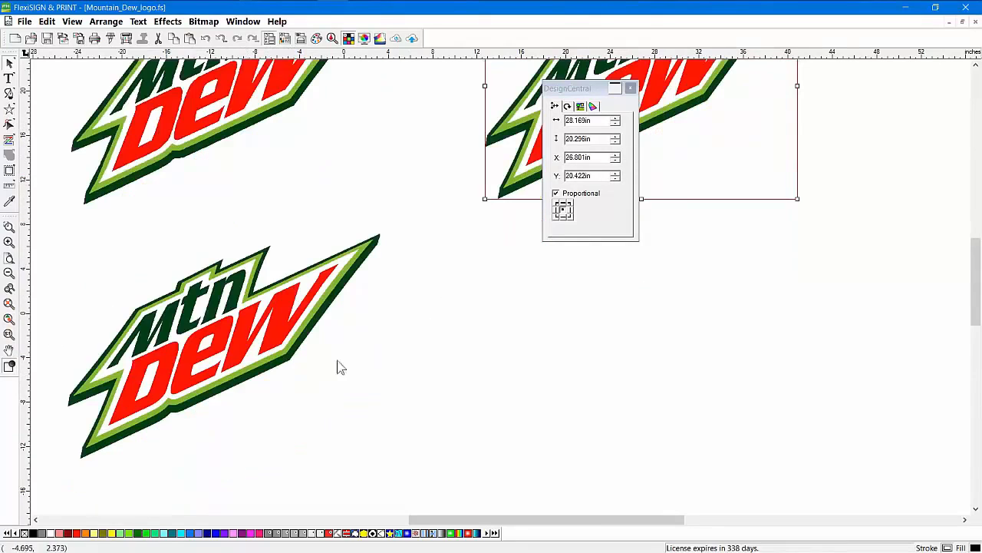
scroll(712, 164, "up", 1)
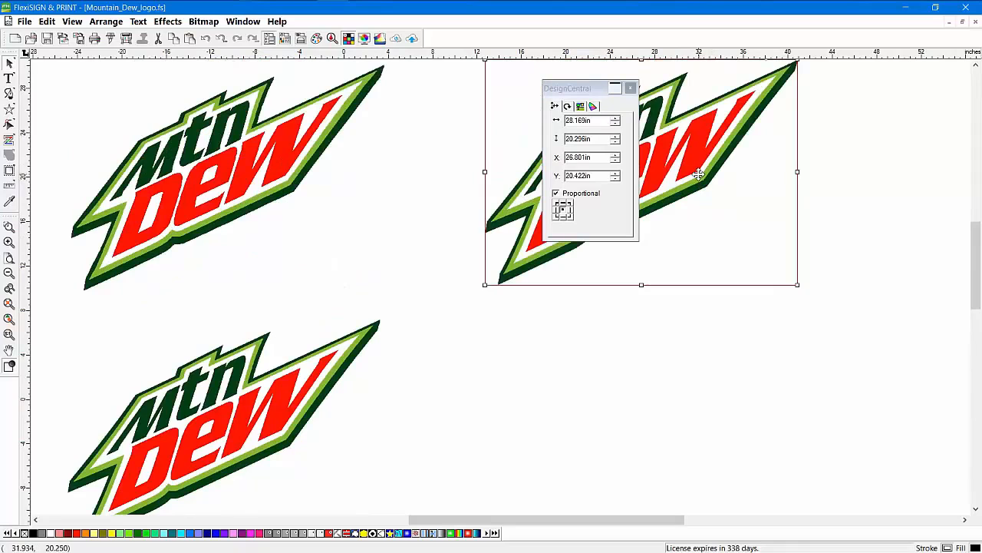
key("Delete")
Step: Open Color Vectorization for the lower logo bitmap and set the posterize method to Manual
left_click(272, 392)
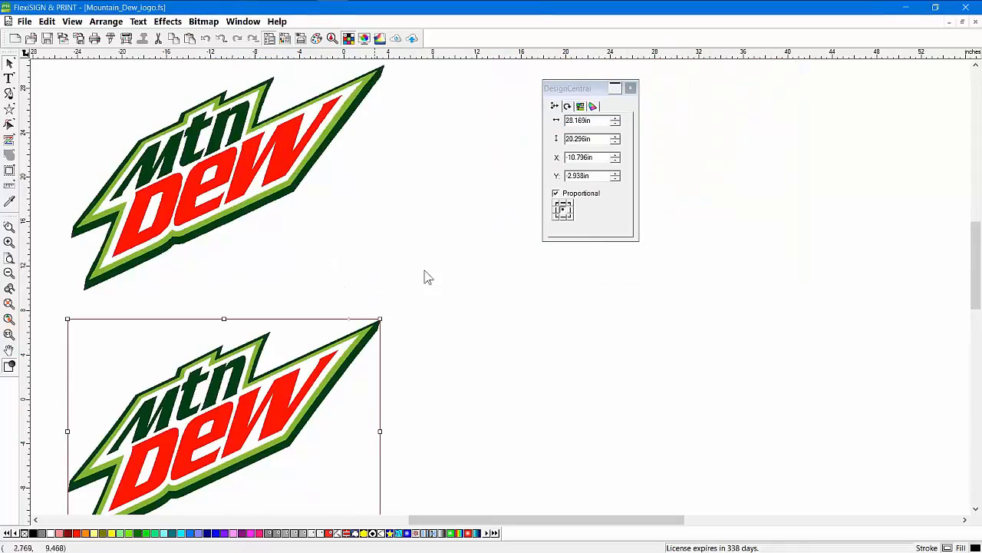
scroll(453, 274, "down", 1)
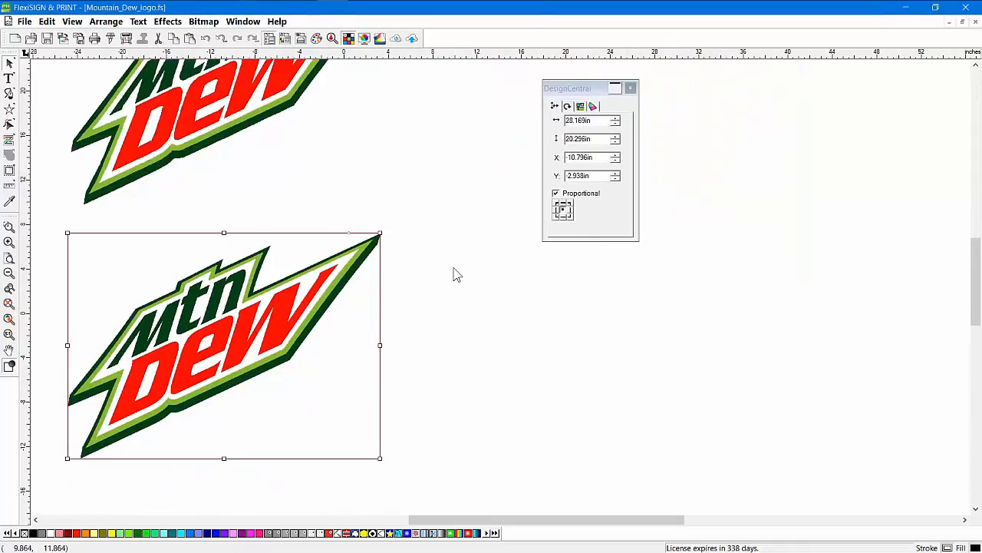
left_click(203, 21)
mouse_move(192, 125)
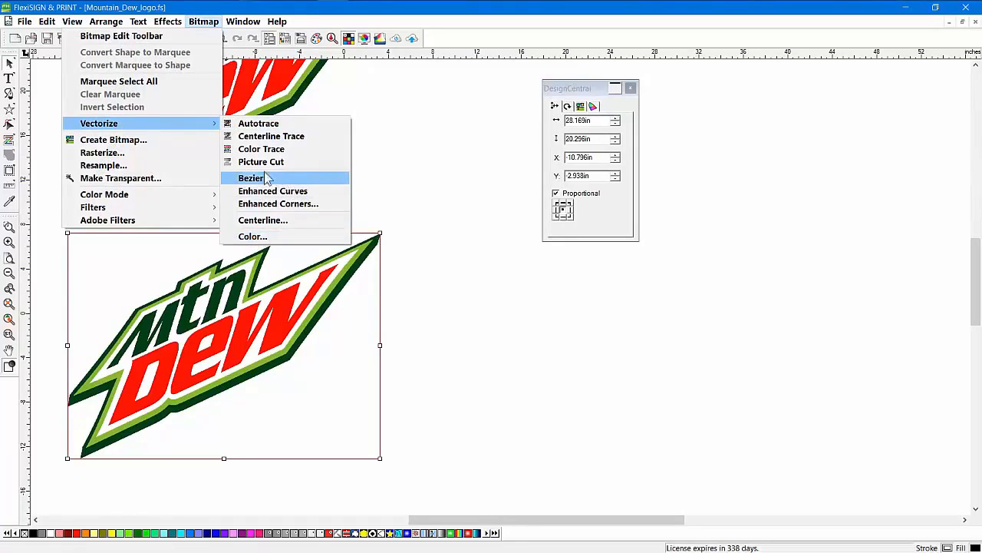
left_click(255, 239)
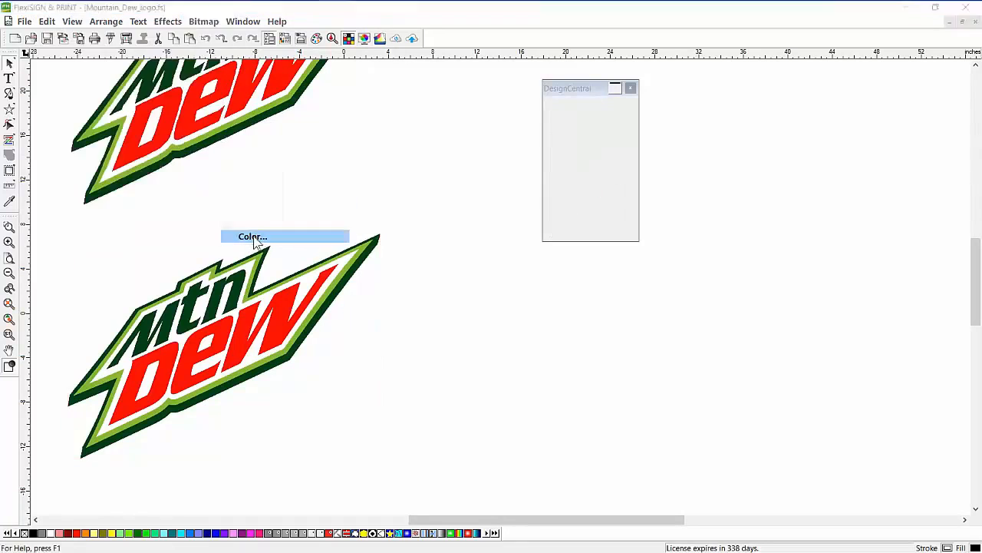
left_click_drag(463, 192, 533, 161)
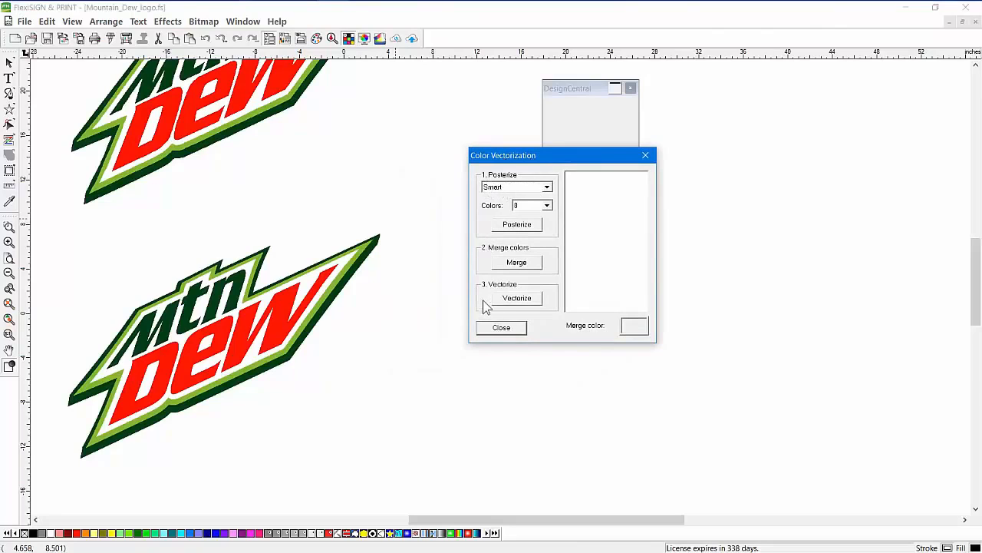
left_click(511, 189)
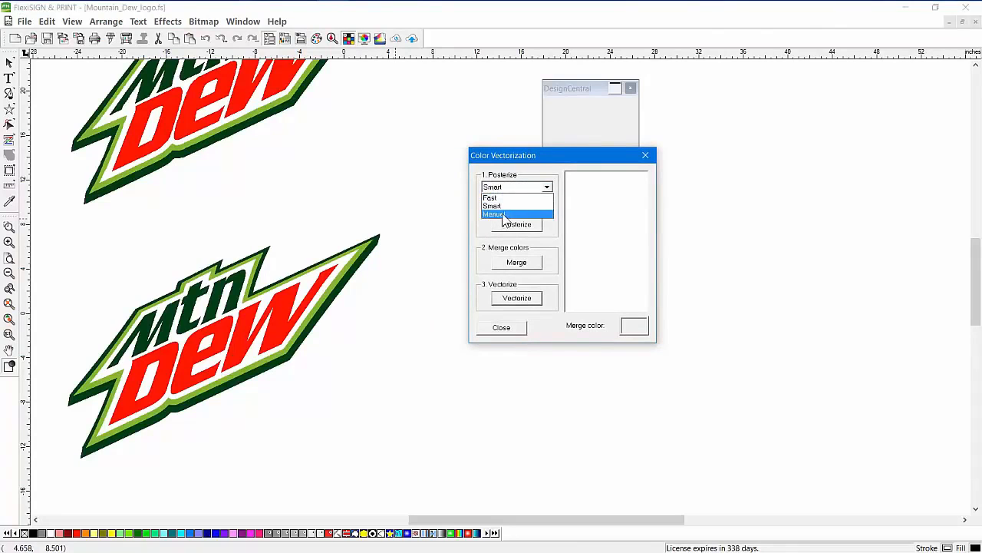
left_click(504, 215)
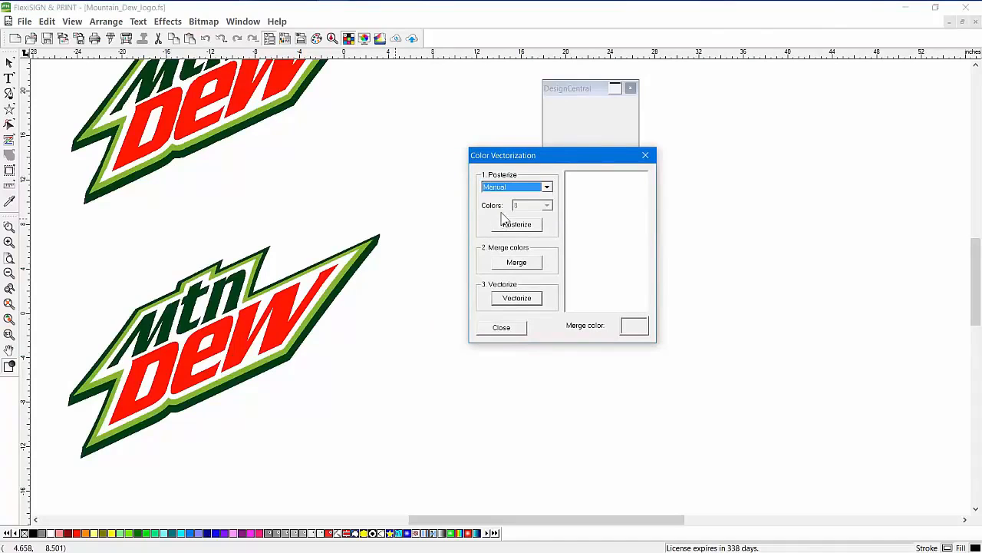
Step: Sample the lower logo's dark green, light green, white and red, and posterize and vectorize it with these colors
left_click(264, 256)
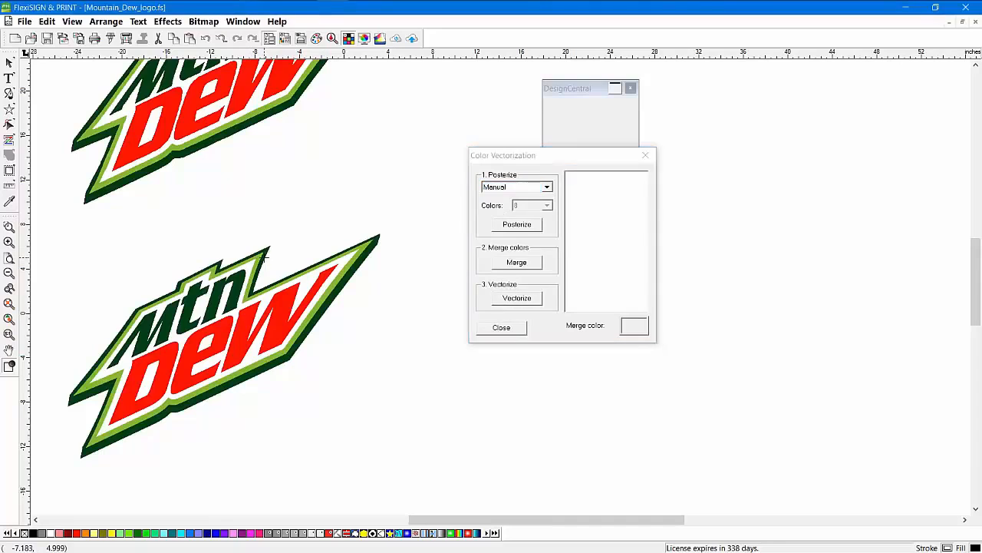
left_click(264, 256)
left_click(244, 335)
left_click(522, 232)
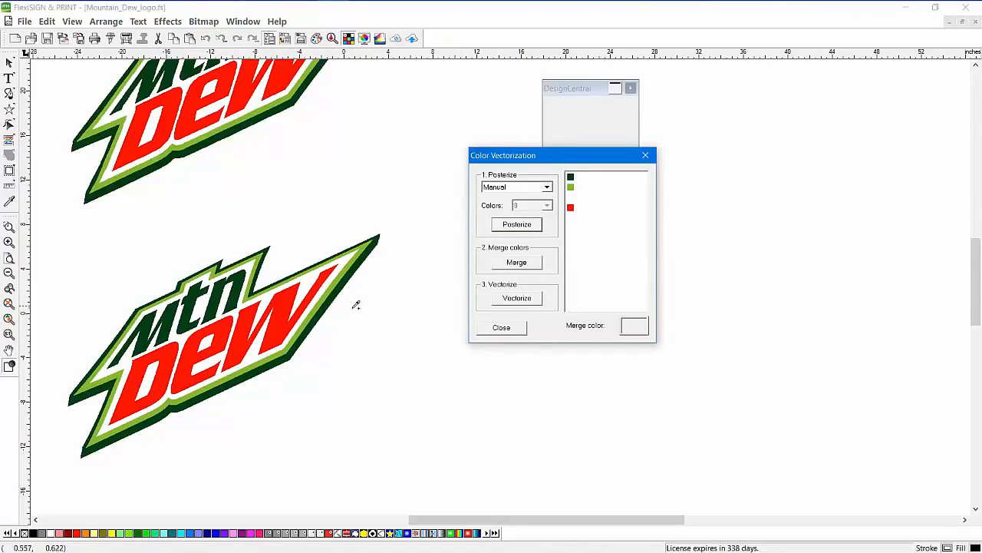
left_click(517, 298)
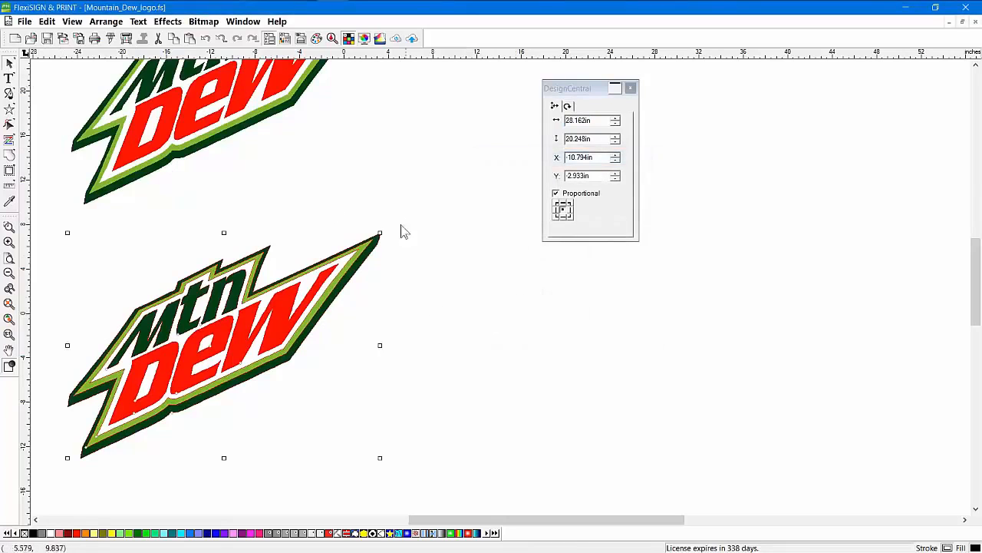
Step: Check the lower logo's trace as outlines without fill, and return to the filled display with nothing selected
left_click(9, 372)
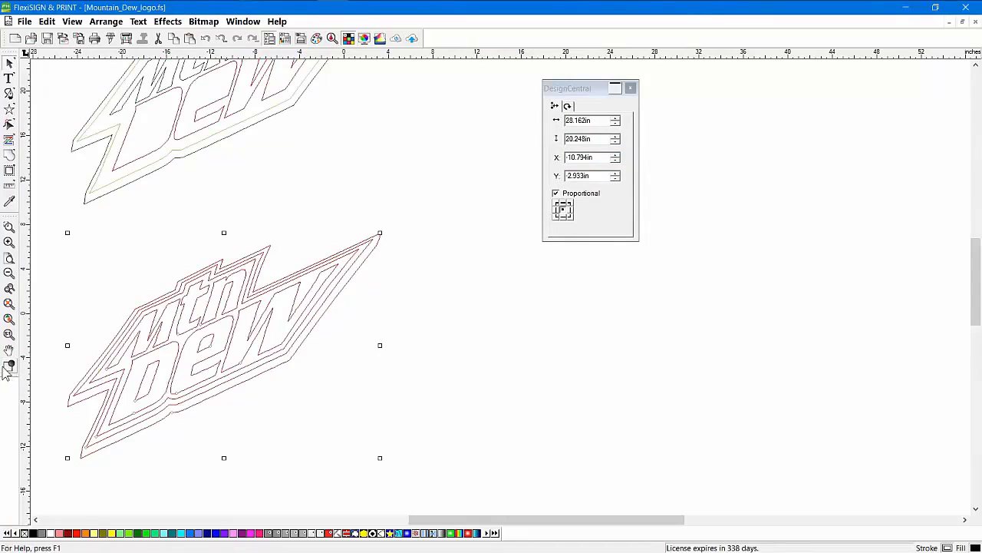
left_click(9, 367)
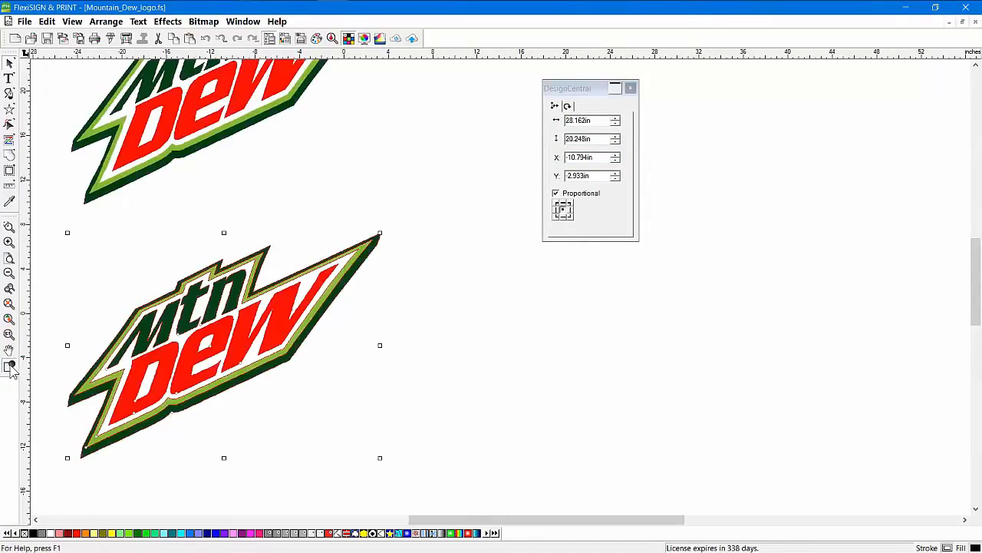
left_click(514, 353)
Step: Examine the upper logo's W and border corners up close and compare them with the same area of the lower logo
left_click(9, 319)
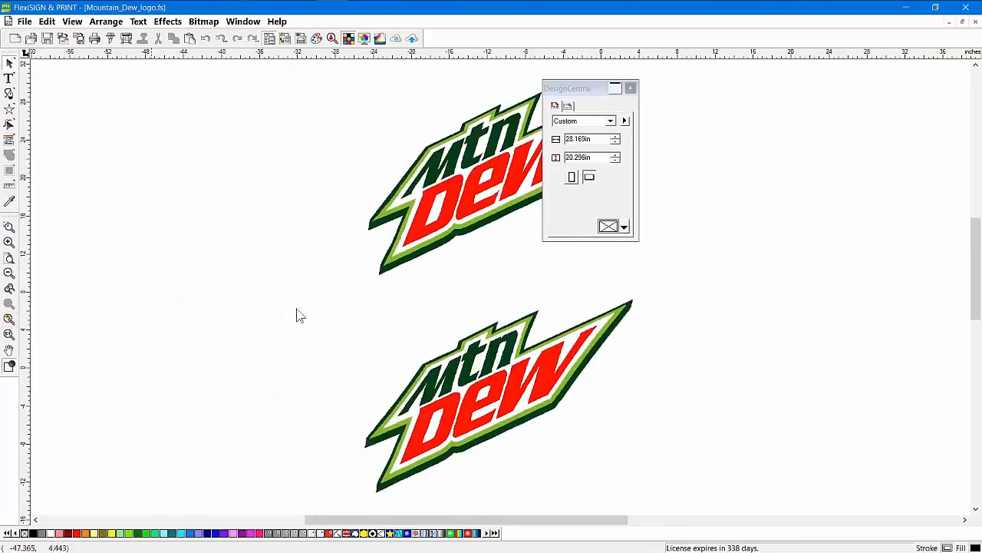
left_click_drag(581, 89, 821, 110)
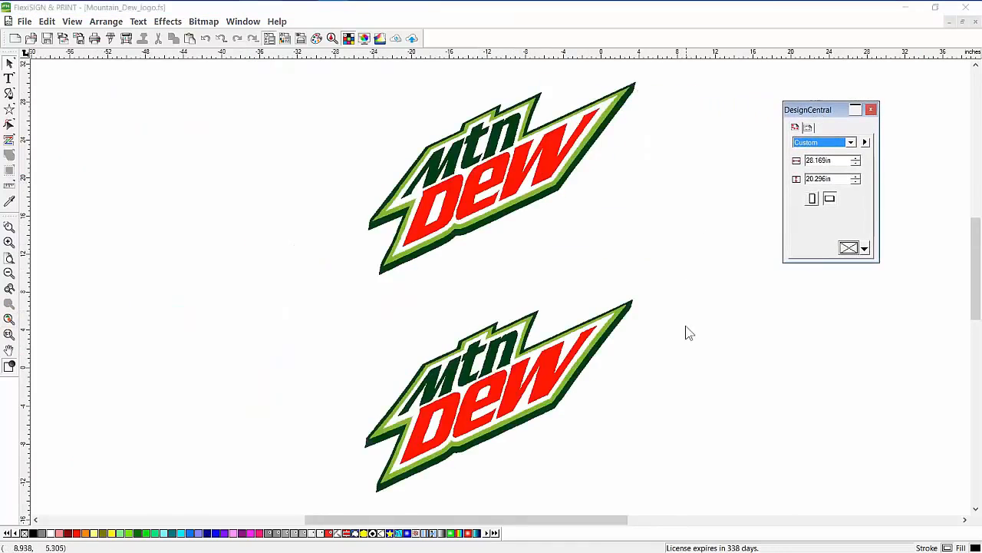
left_click(10, 227)
left_click_drag(541, 95, 637, 150)
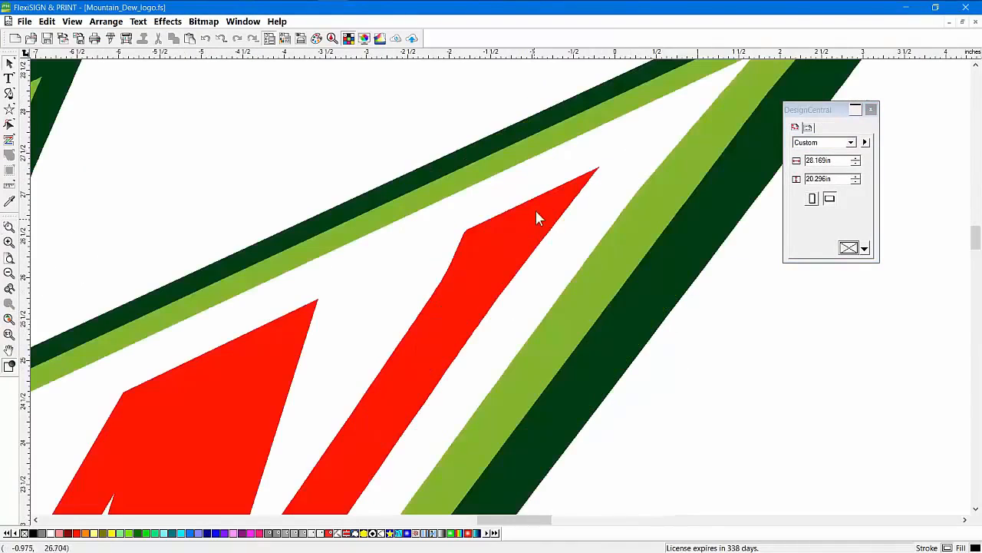
scroll(695, 310, "down", 10)
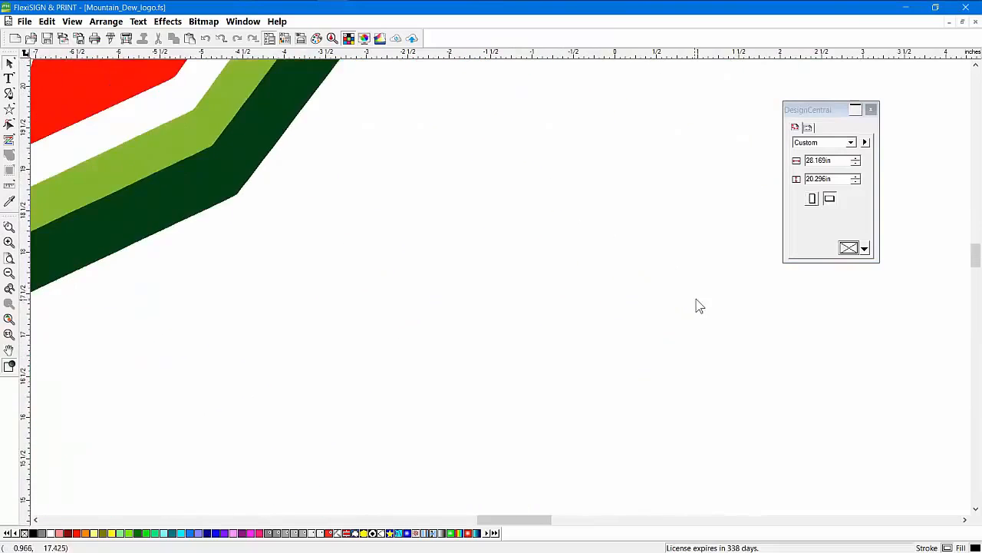
scroll(691, 302, "down", 5)
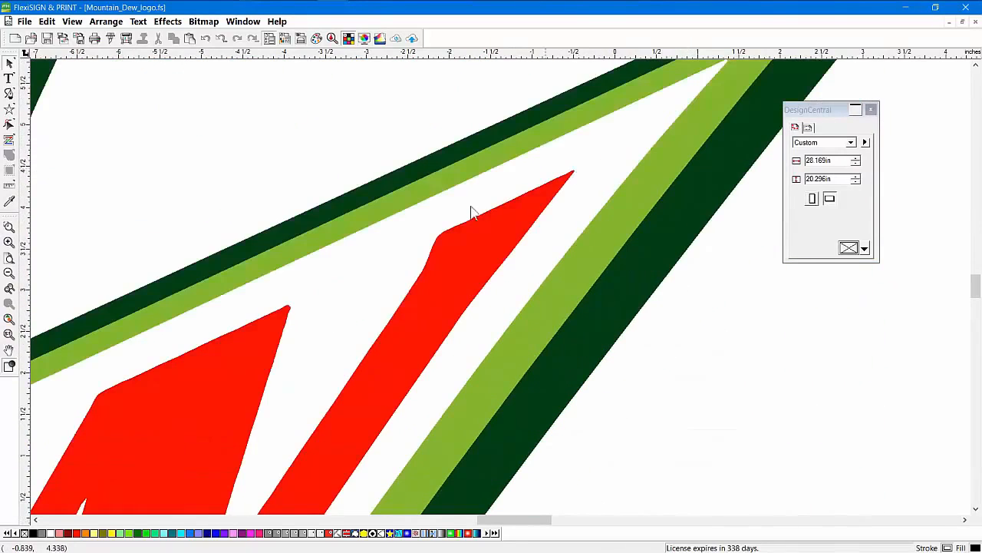
Step: Compare the upper logo's W corners with the lower one's, and check both whole logos as outlines before restoring the filled display
scroll(299, 314, "up", 15)
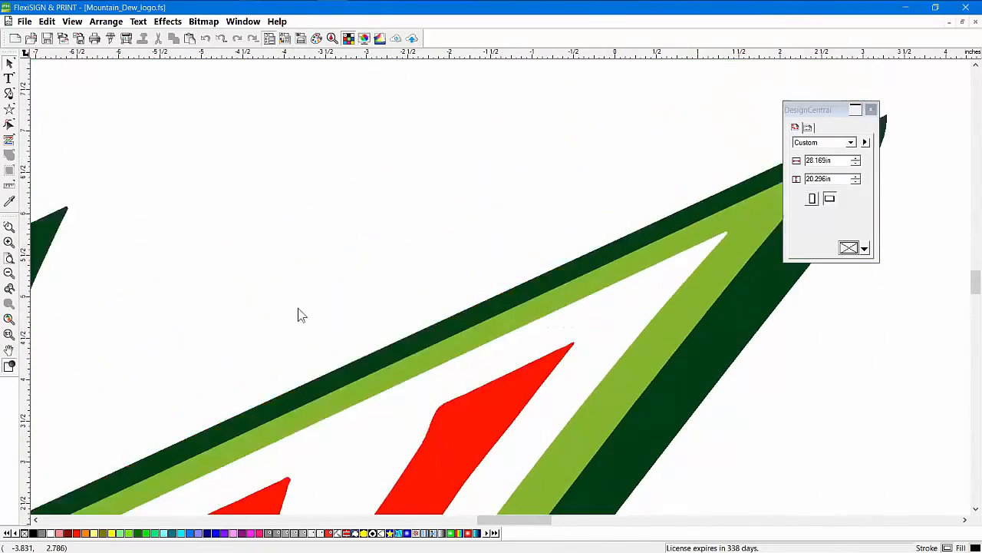
scroll(301, 315, "up", 5)
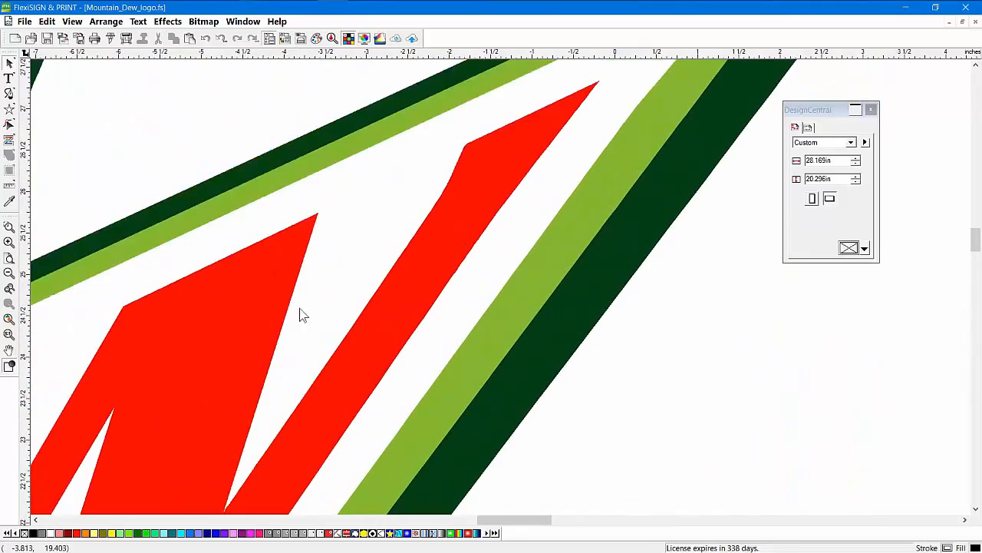
left_click(9, 318)
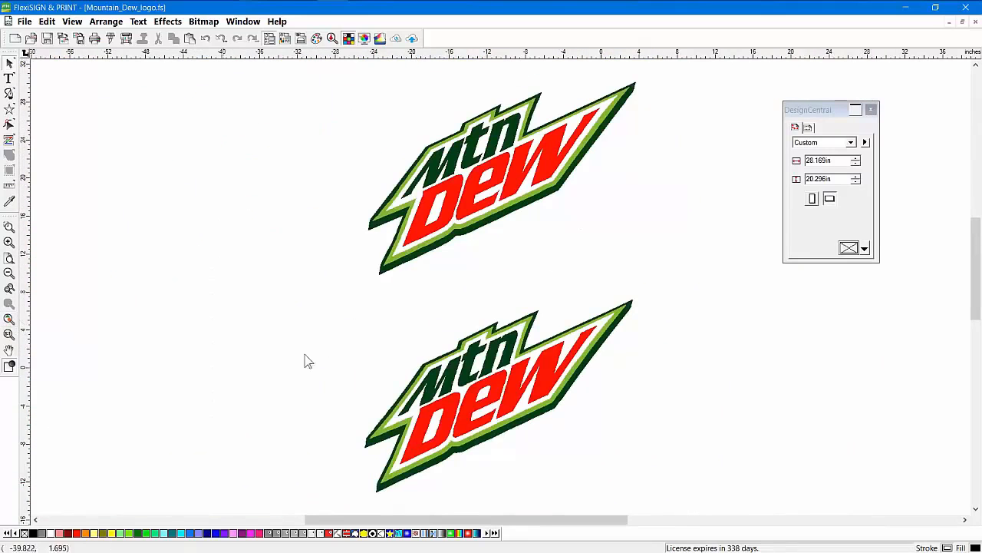
left_click(9, 366)
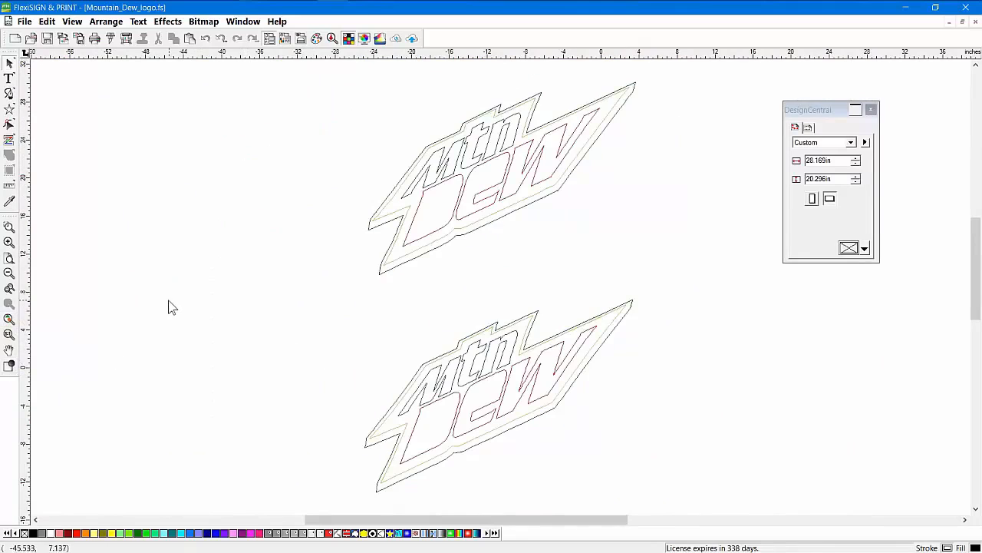
left_click(9, 366)
Step: Review the available bitmap vectorizing methods without choosing any of them
left_click(203, 21)
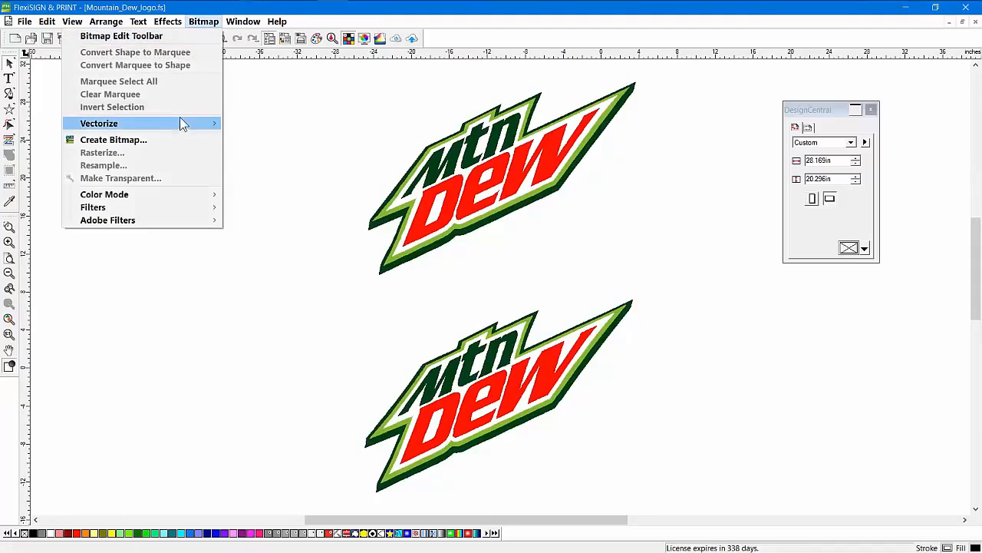
mouse_move(184, 129)
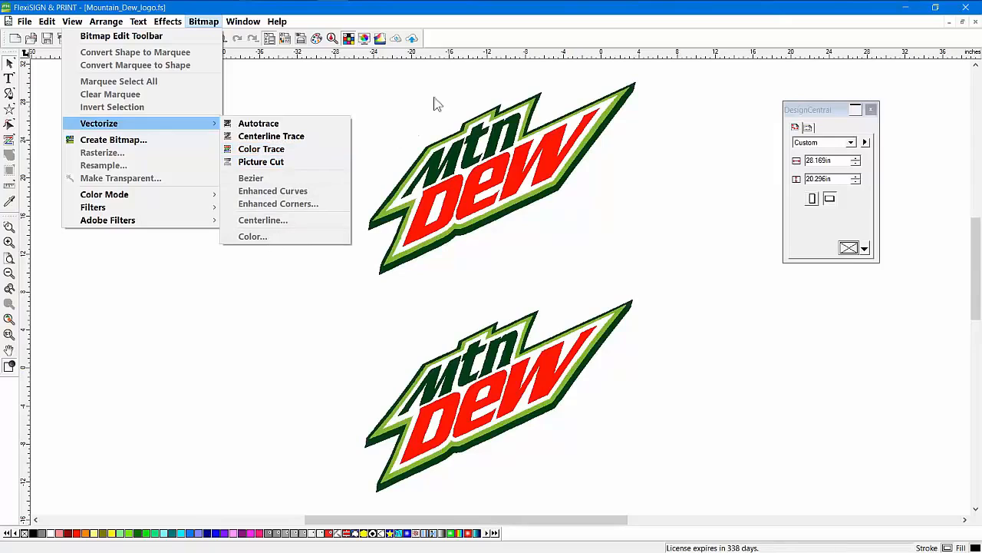
left_click(453, 44)
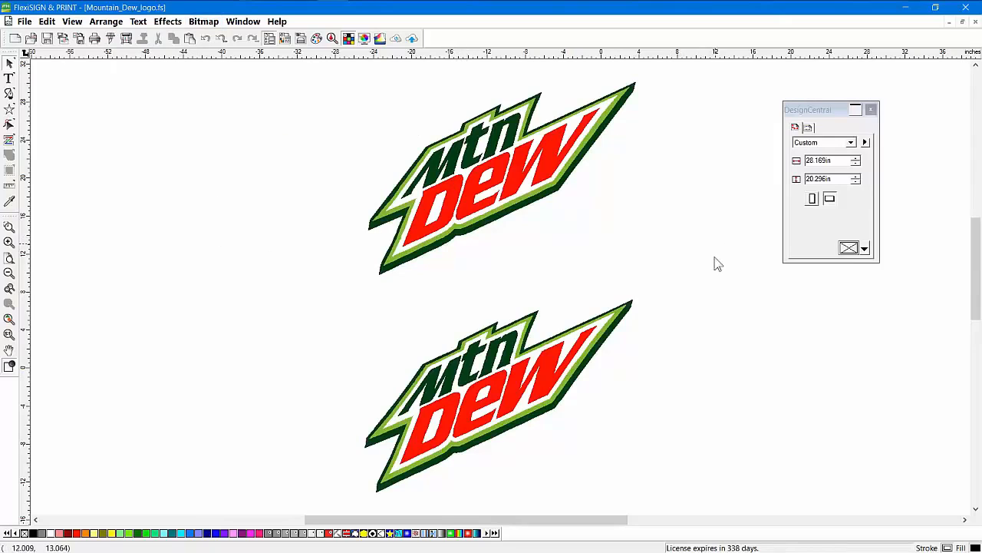